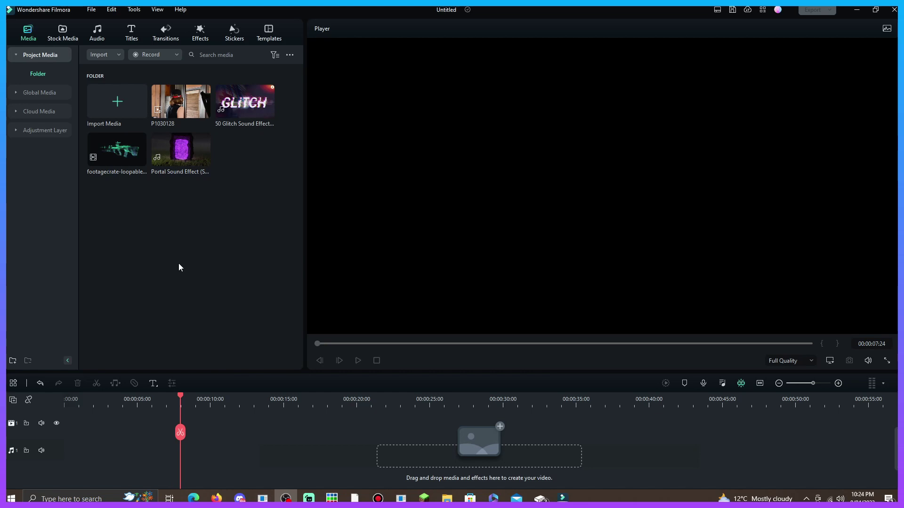
Place the P1030128 clip at the start of the timeline and match the project settings to its 3840 x 2160 25fps format.
left_click_drag(181, 101, 64, 466)
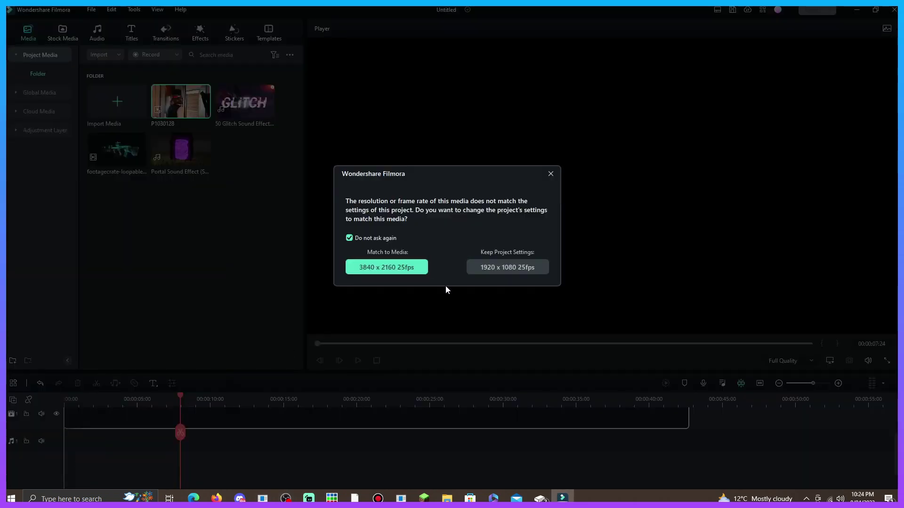
left_click(410, 267)
left_click_drag(147, 401, 41, 427)
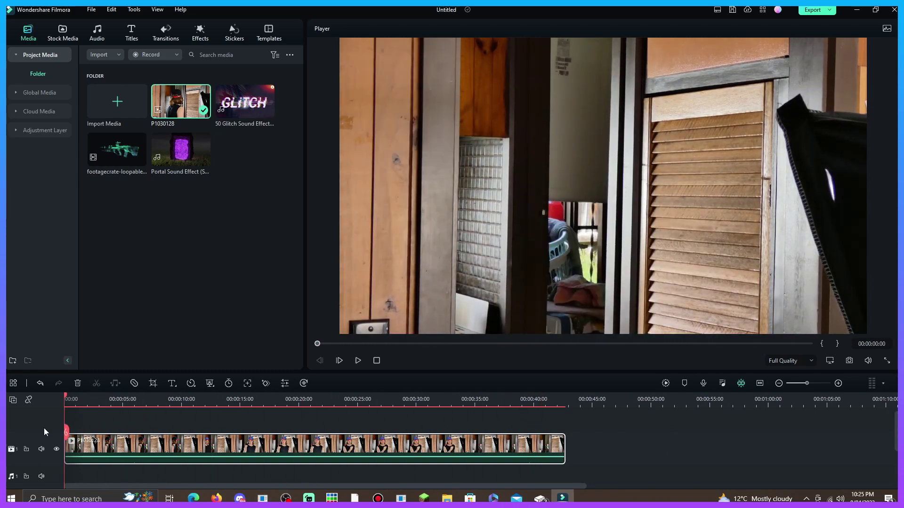
Split the P1030128 clip at about the 30-second mark, delete the leftover end and play back the trimmed footage.
left_click(145, 406)
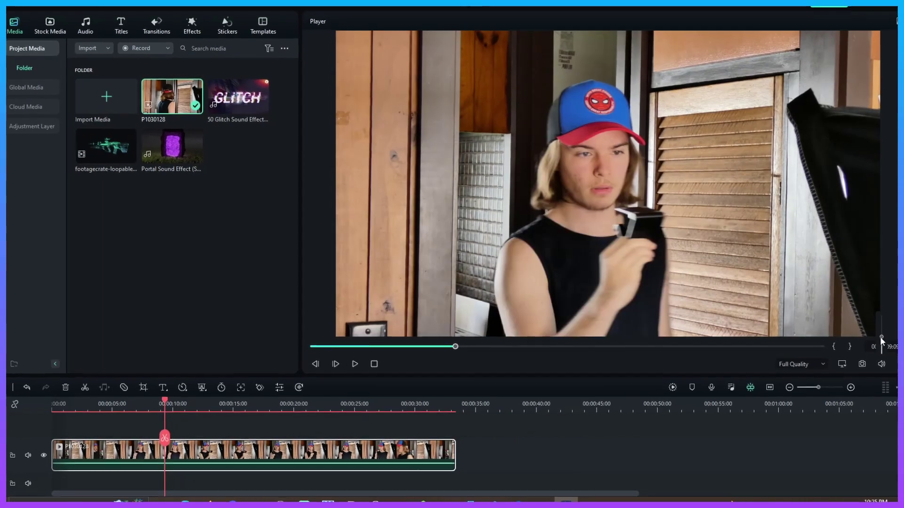
left_click(357, 362)
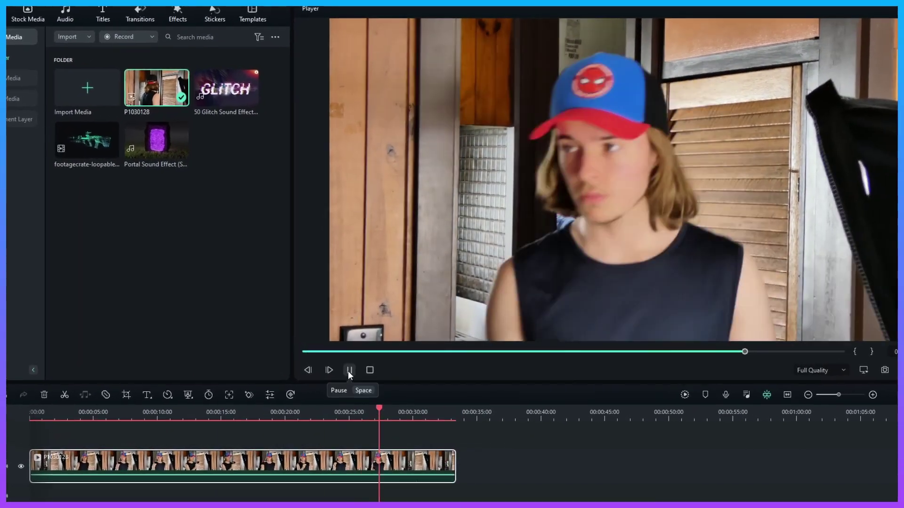
left_click(352, 368)
key("ctrl+b")
right_click(435, 454)
left_click(464, 130)
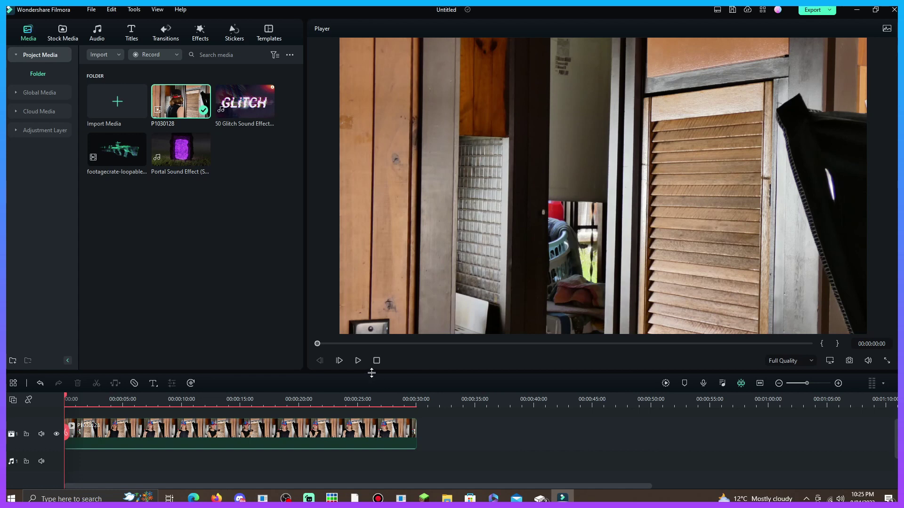
left_click(360, 363)
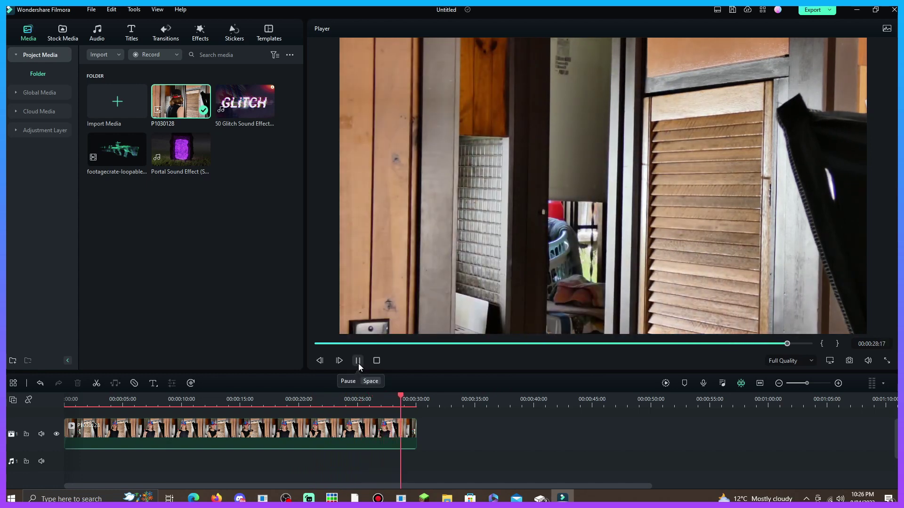
left_click(359, 363)
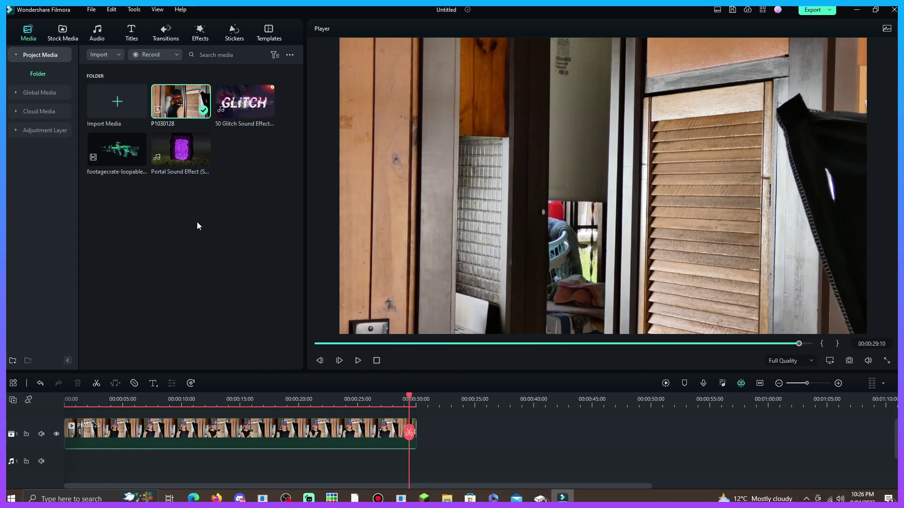
Add the footagecrate-loopable gun hologram clip on a second video track, just past the end of the footage.
left_click_drag(137, 153, 463, 430)
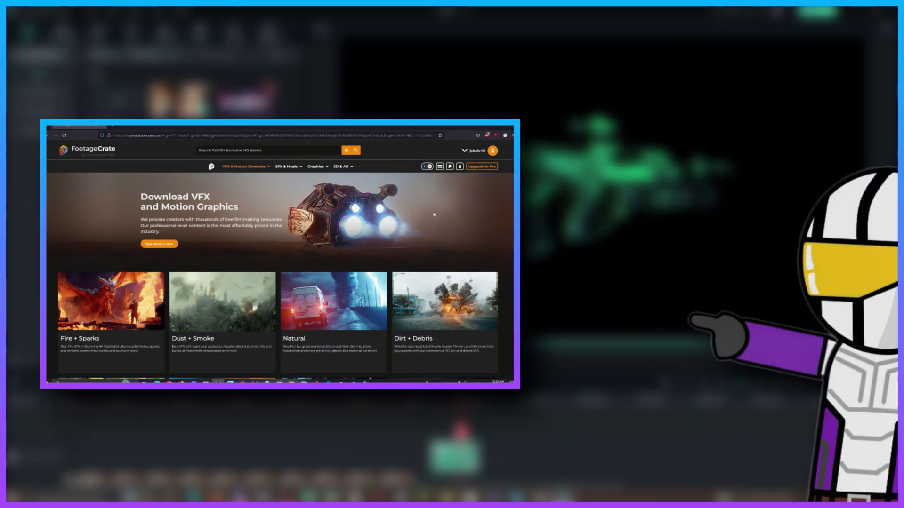
Browse the visual effects, motion graphics and plugin categories on the FootageCrate website.
scroll(434, 215, "down", 5)
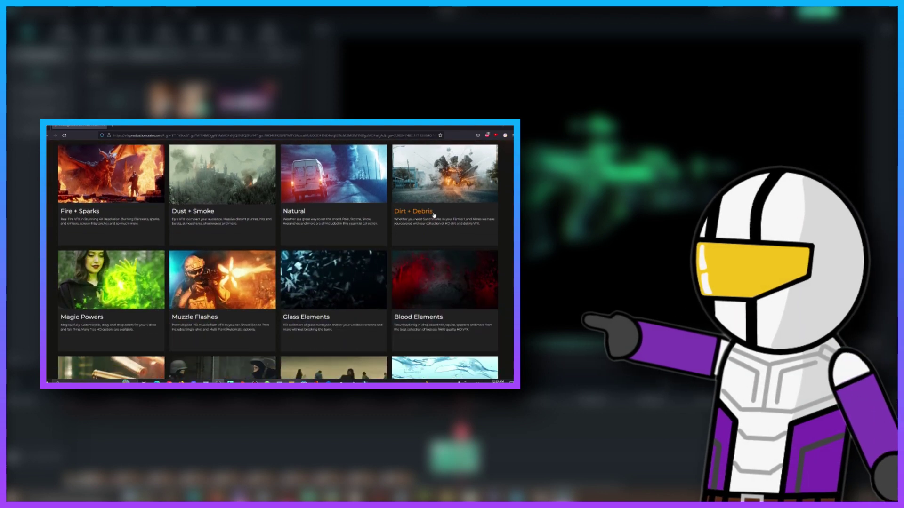
scroll(334, 243, "down", 10)
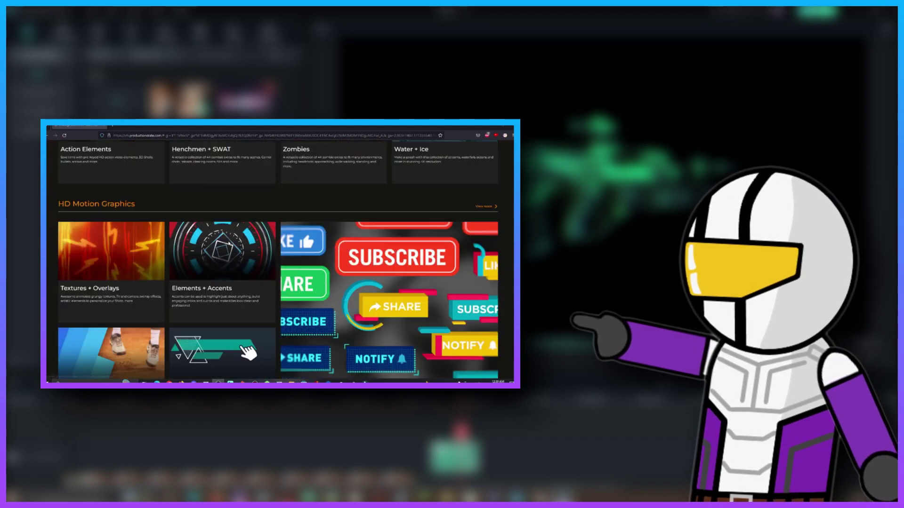
scroll(254, 257, "down", 12)
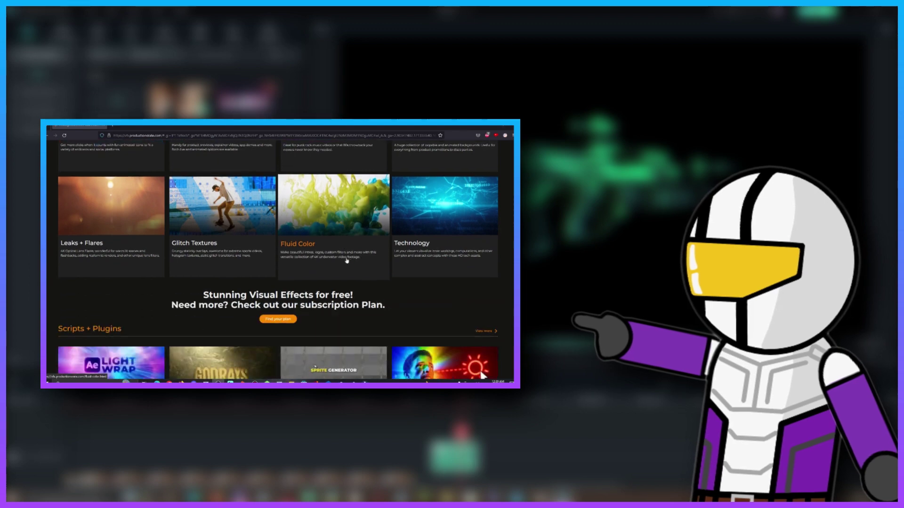
scroll(385, 261, "down", 5)
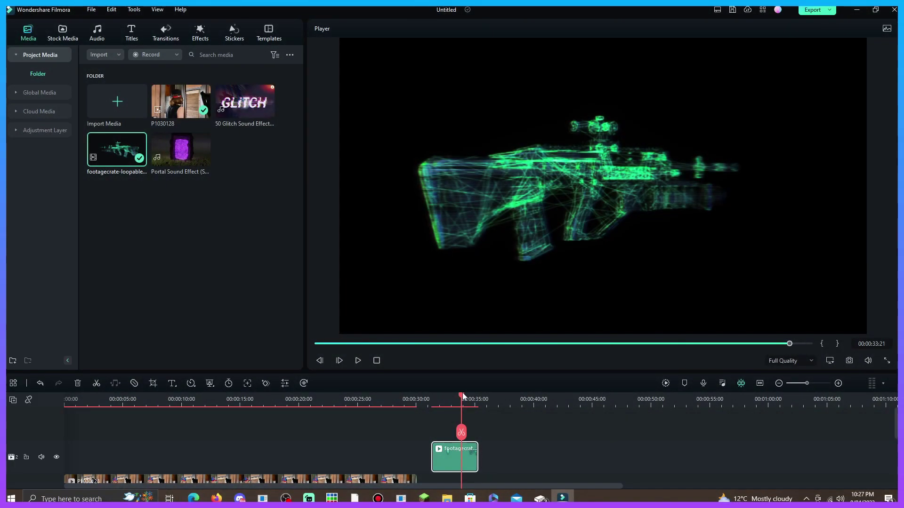
Move the hologram clip back so it overlaps the end of the footage and scrub through the overlay.
left_click_drag(463, 395, 444, 395)
left_click_drag(454, 453, 393, 453)
left_click_drag(379, 398, 401, 426)
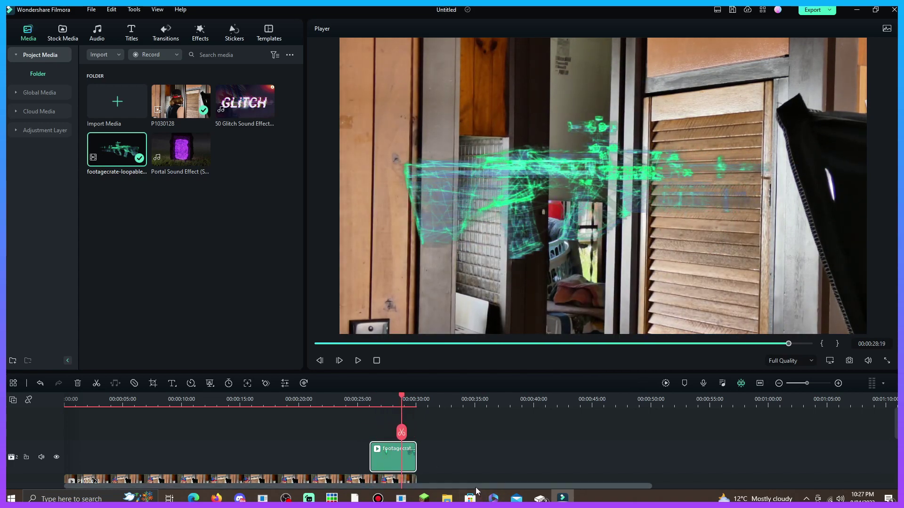
Move the hologram clip to directly after the footage's end and scrub through both clips from the beginning.
scroll(443, 466, "down", 1)
scroll(447, 438, "down", 1)
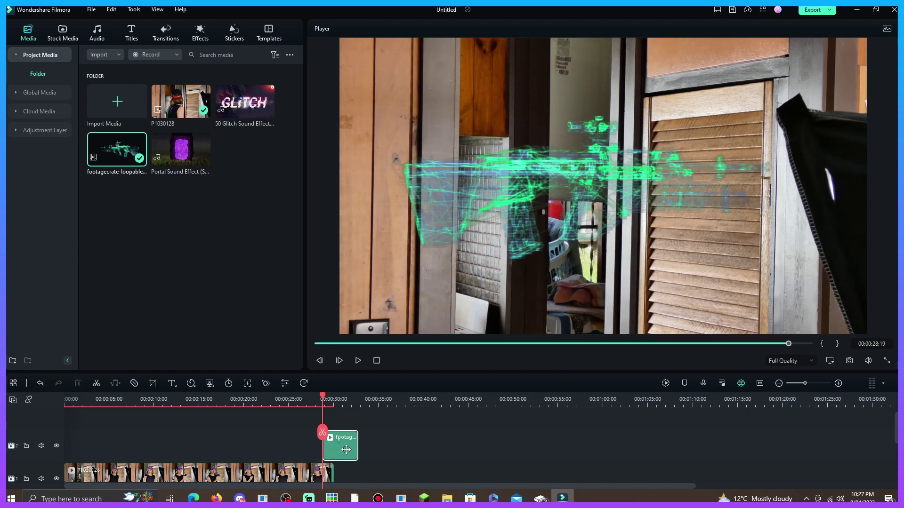
left_click(335, 403)
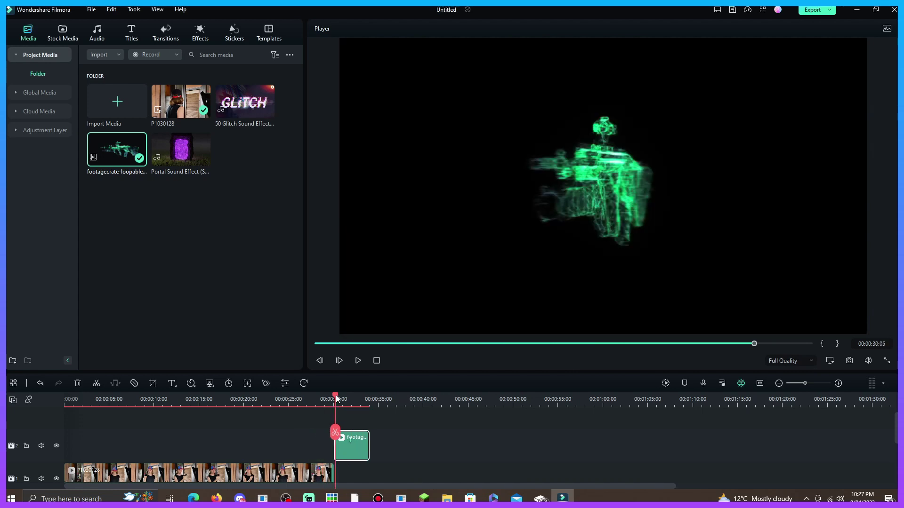
left_click_drag(336, 399, 356, 409)
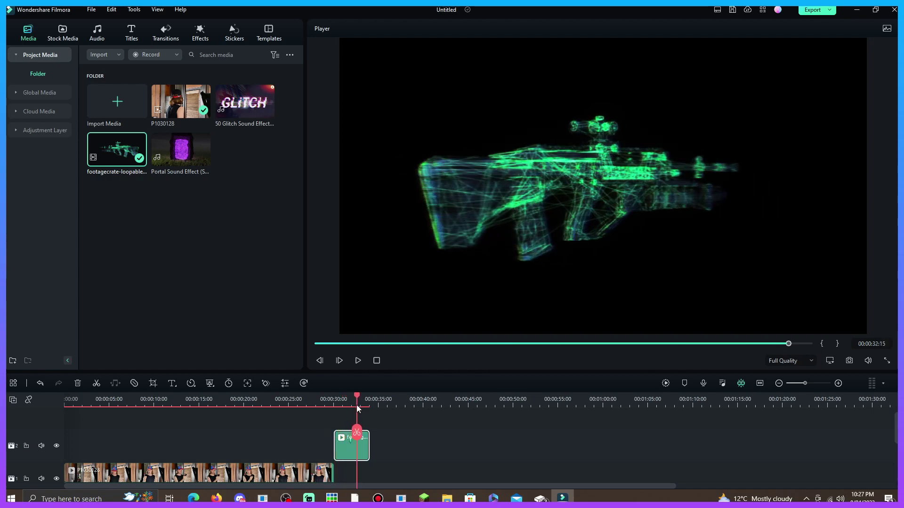
scroll(355, 443, "down", 1)
left_click(86, 398)
left_click_drag(93, 399, 353, 418)
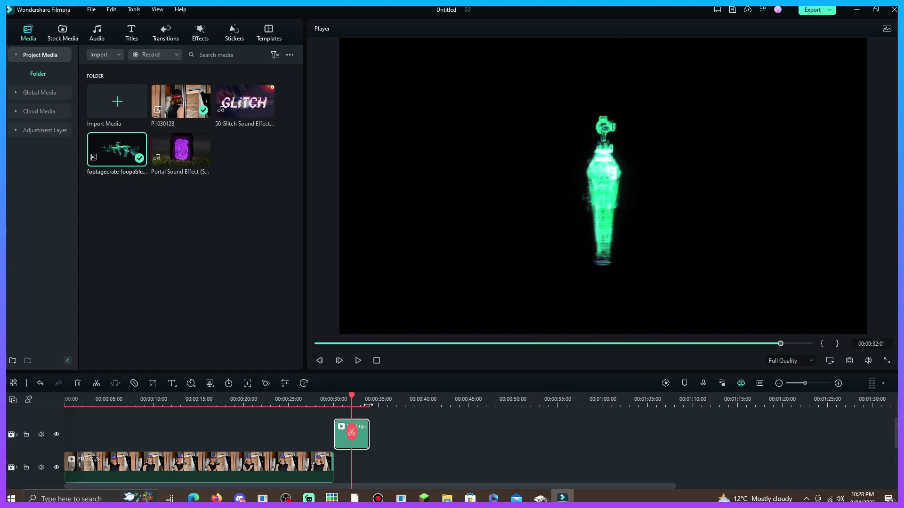
Slow the hologram clip to 0.21x so it spans about 5 to 24 seconds above the footage, and preview the overlay.
scroll(368, 404, "up", 2)
scroll(369, 400, "down", 3)
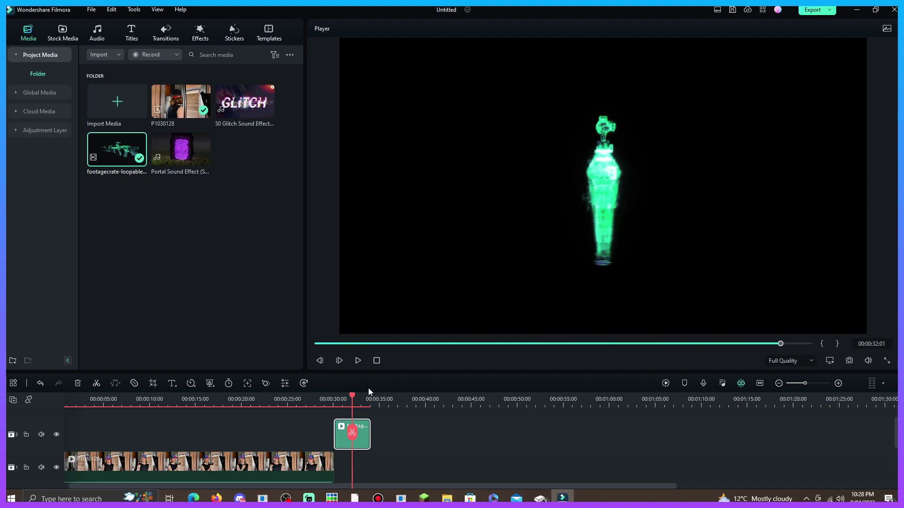
right_click(365, 432)
left_click(399, 276)
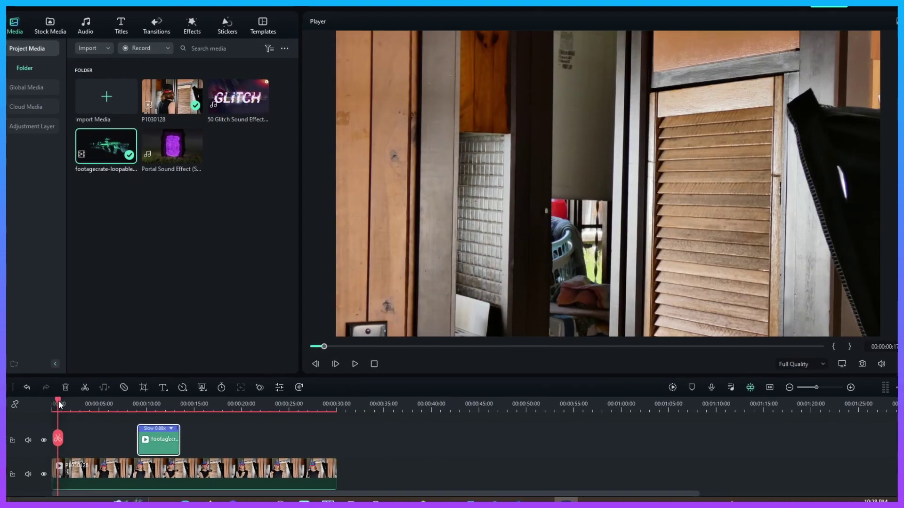
left_click_drag(59, 400, 267, 424)
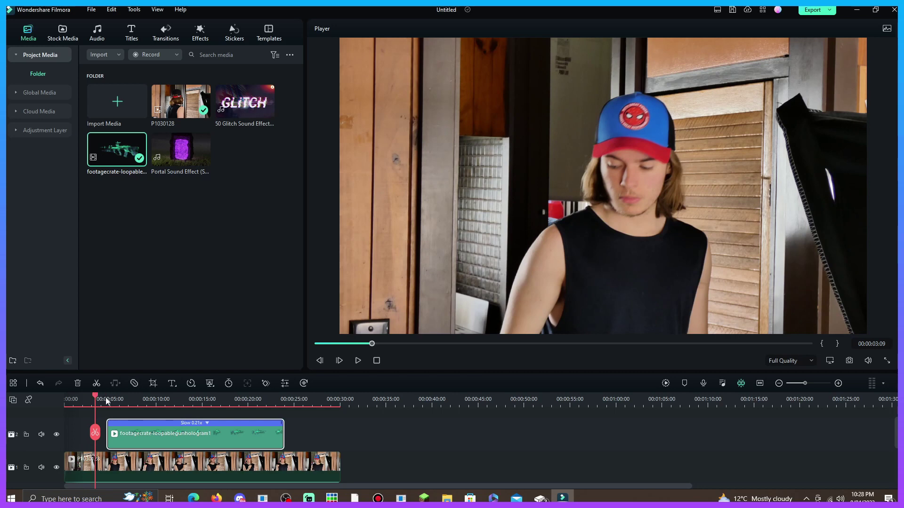
left_click_drag(99, 397, 111, 399)
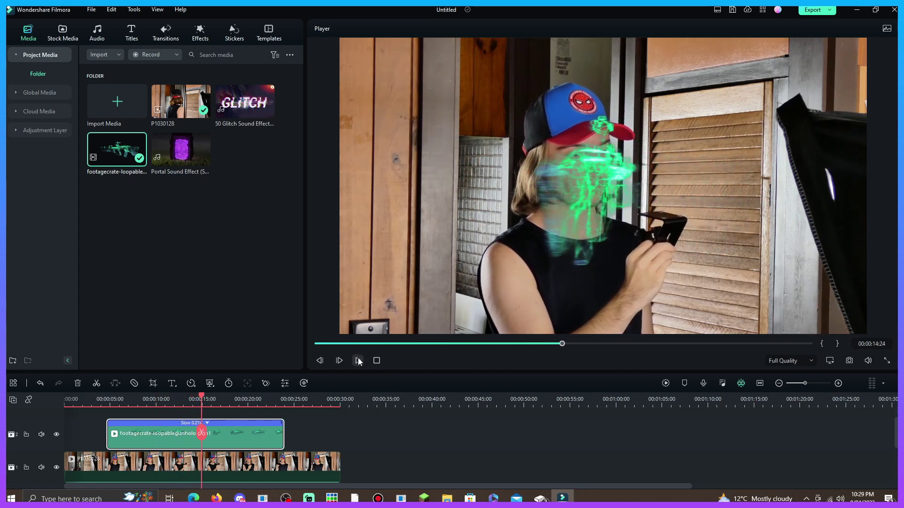
Move the slowed hologram clip out of the way, past the end of the footage to about 36 seconds.
left_click(95, 403)
scroll(95, 403, "up", 2)
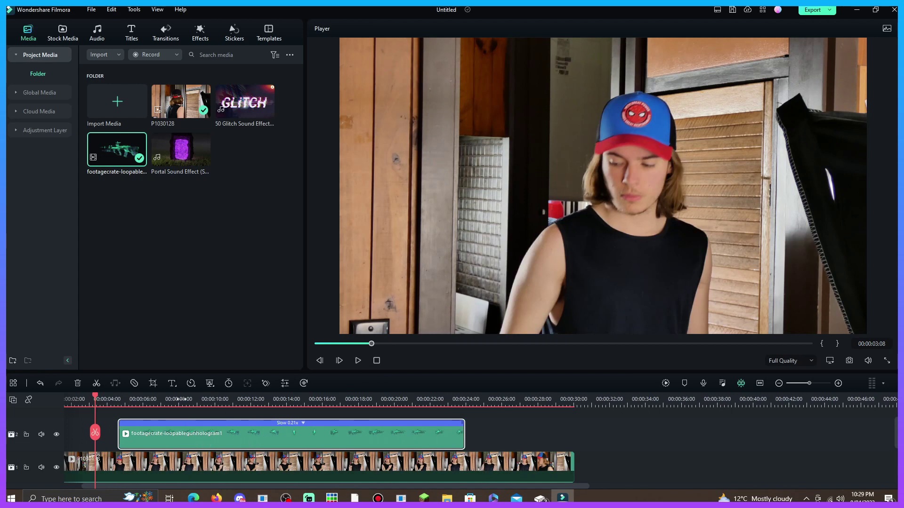
scroll(144, 423, "down", 2)
left_click_drag(134, 439, 217, 442)
Split the footage at 00:00:04:20, where the small black device is held up.
scroll(148, 400, "up", 4)
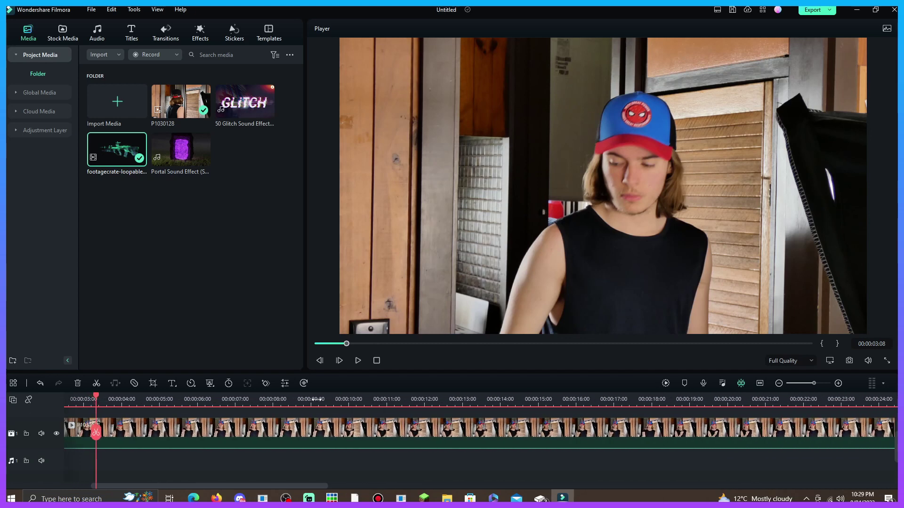
left_click_drag(95, 408, 174, 409)
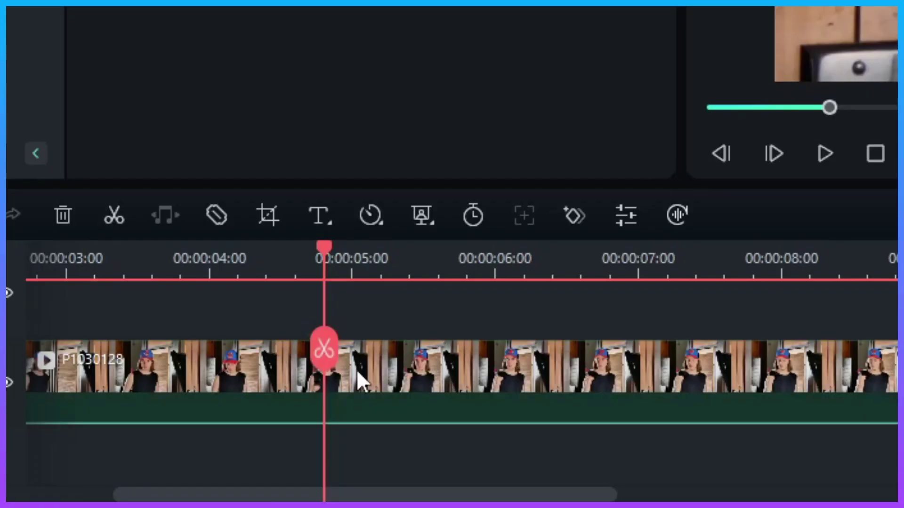
left_click(185, 442)
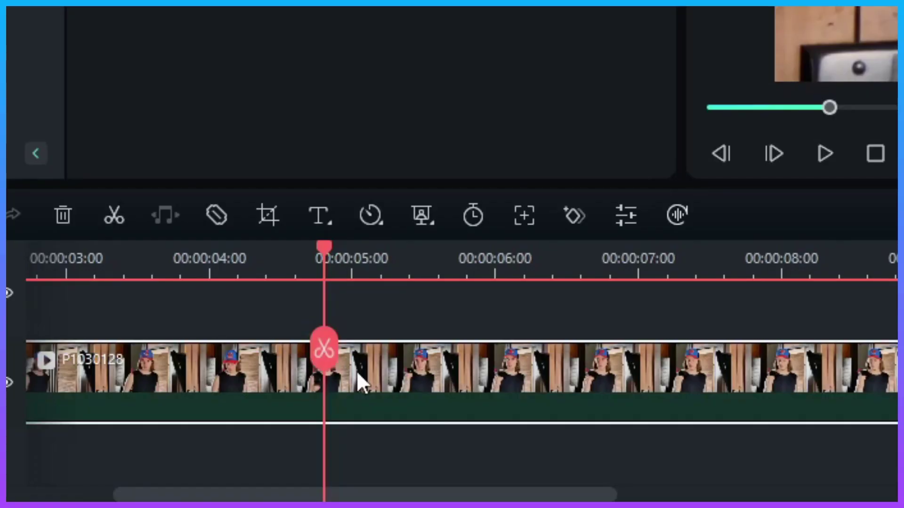
left_click(326, 355)
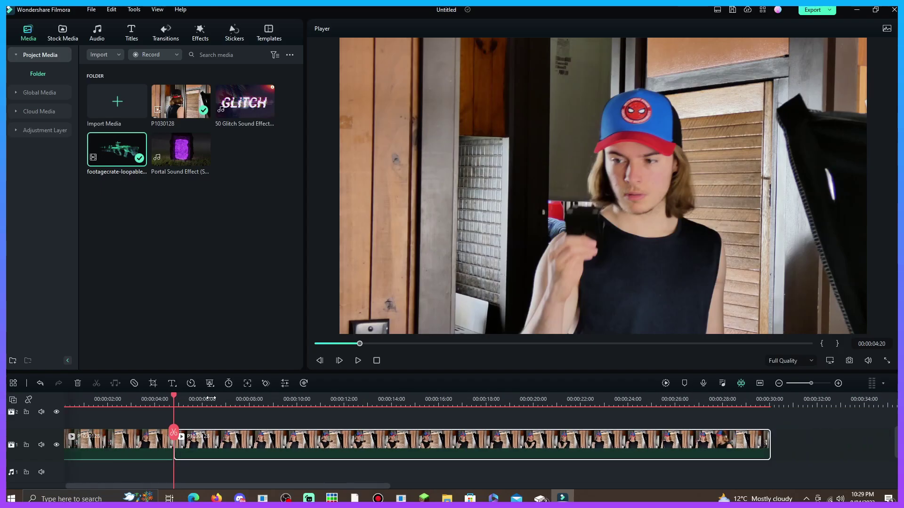
Split the remaining footage again at 00:00:24:00.
scroll(160, 401, "down", 2)
left_click_drag(135, 400, 420, 406)
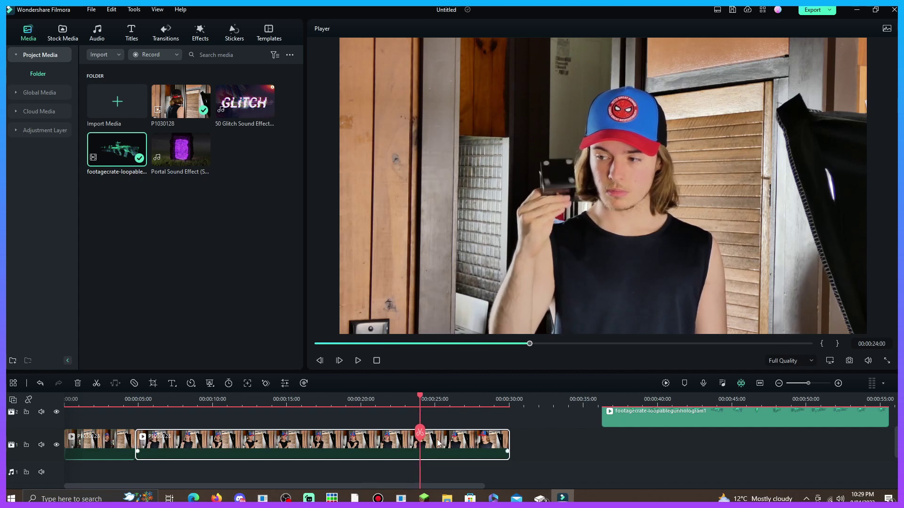
left_click(423, 437)
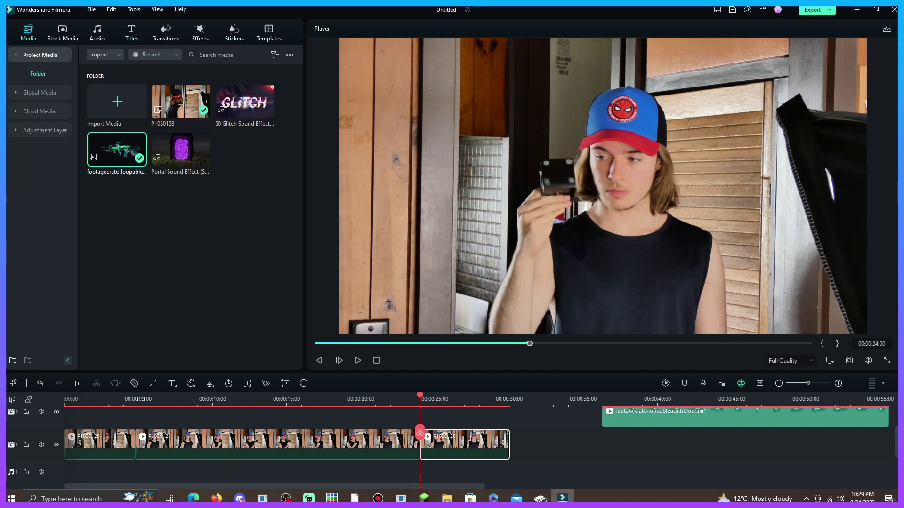
Scrub through the start, middle and end sections of the split footage to review where each cut falls.
left_click(123, 402)
mouse_move(218, 441)
left_mouse_down()
mouse_move(223, 425)
mouse_move(223, 441)
left_mouse_up()
left_click(464, 405)
left_click(87, 399)
left_click(73, 401)
left_click_drag(74, 401, 105, 400)
left_click(436, 401)
left_click_drag(437, 401, 143, 413)
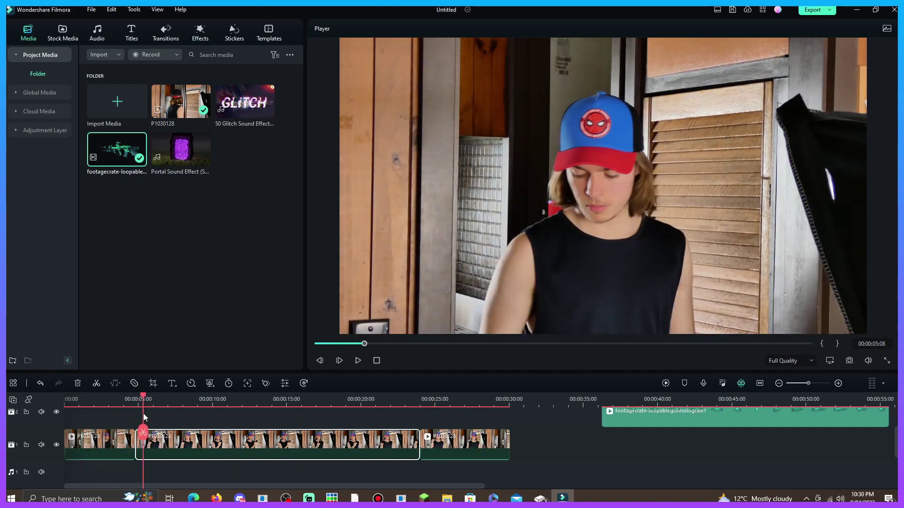
Enable Motion Tracking on the middle section of the footage, with the playhead at its start.
scroll(137, 409, "up", 2)
left_click(113, 400)
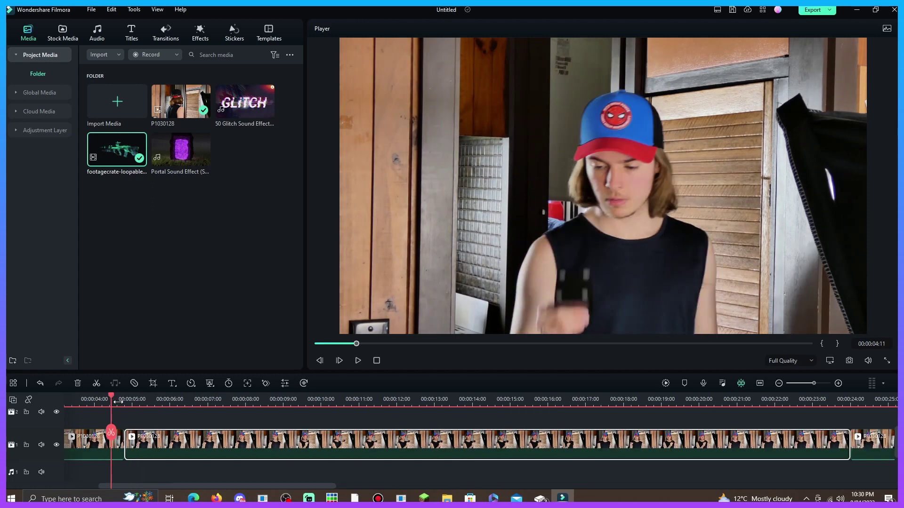
double_click(144, 442)
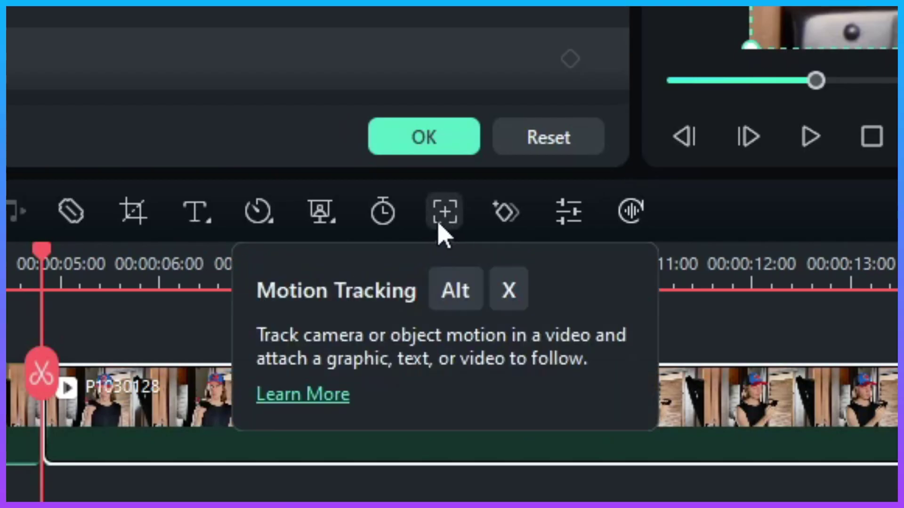
left_click(445, 212)
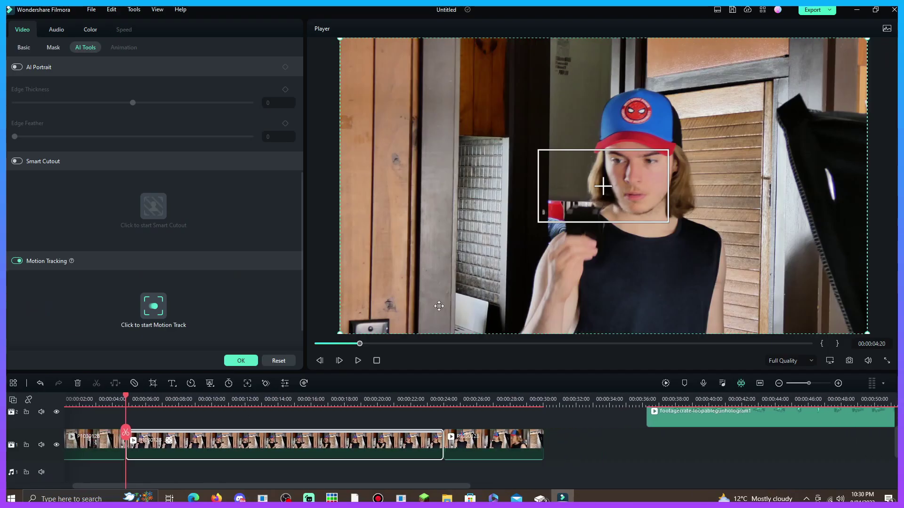
Shrink the motion tracking box and position it over the black device held in the hand.
mouse_move(613, 179)
left_mouse_down()
mouse_move(604, 173)
mouse_move(607, 195)
mouse_move(608, 187)
left_mouse_up()
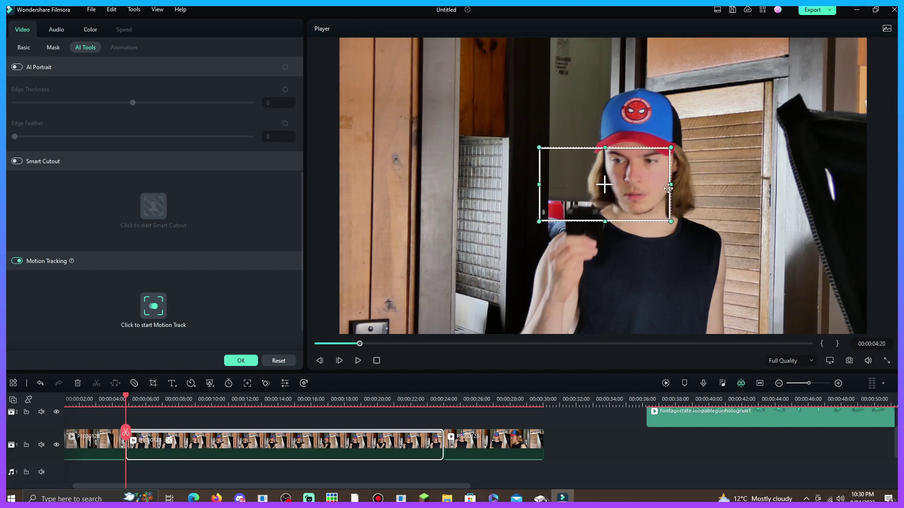
left_click_drag(670, 185, 620, 202)
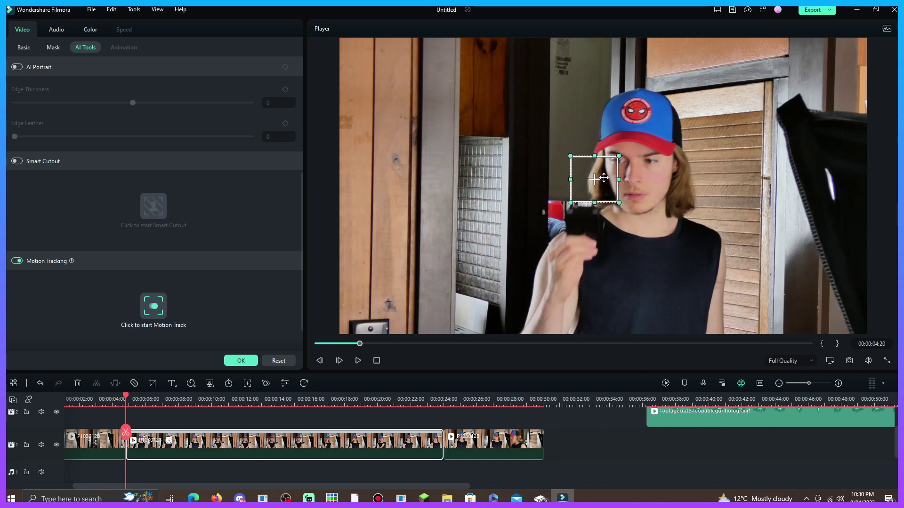
left_click_drag(596, 180, 589, 212)
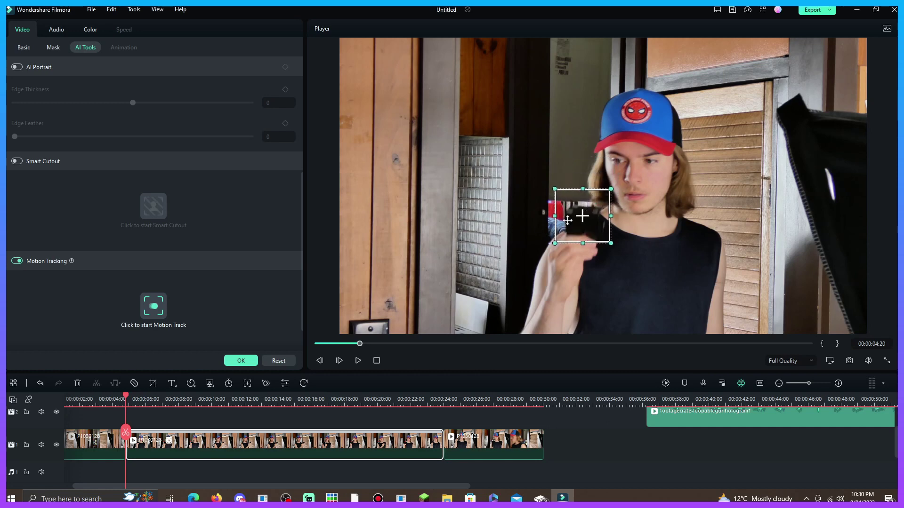
Slightly enlarge the motion tracking box, recentre it over the handheld black device and start the motion track.
left_click_drag(612, 244, 617, 248)
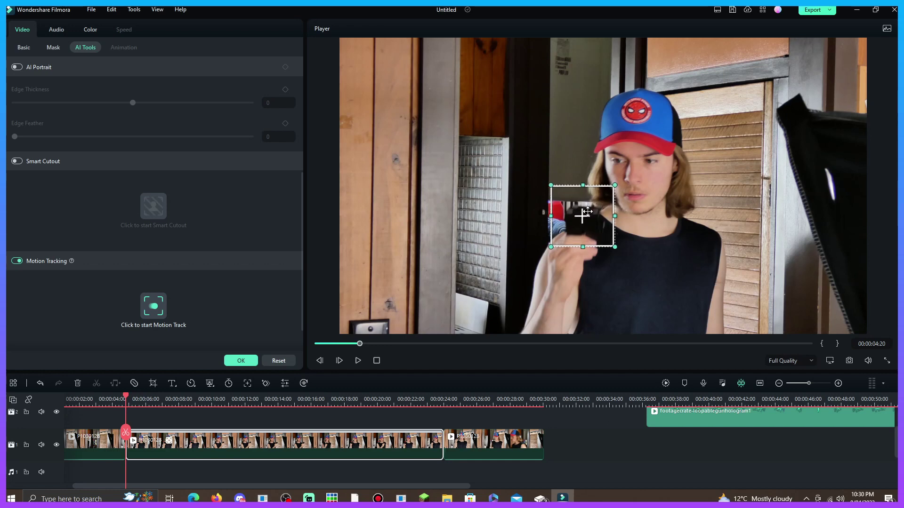
left_click_drag(582, 216, 583, 216)
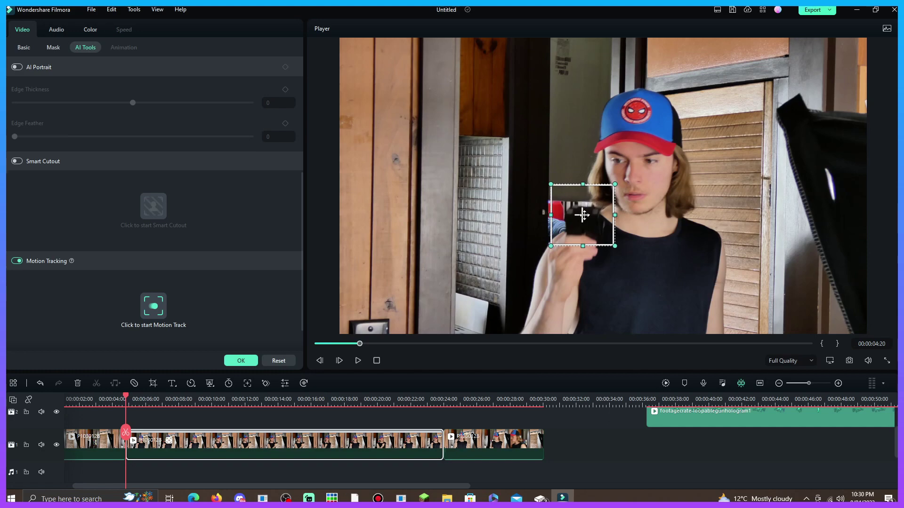
scroll(257, 295, "down", 1)
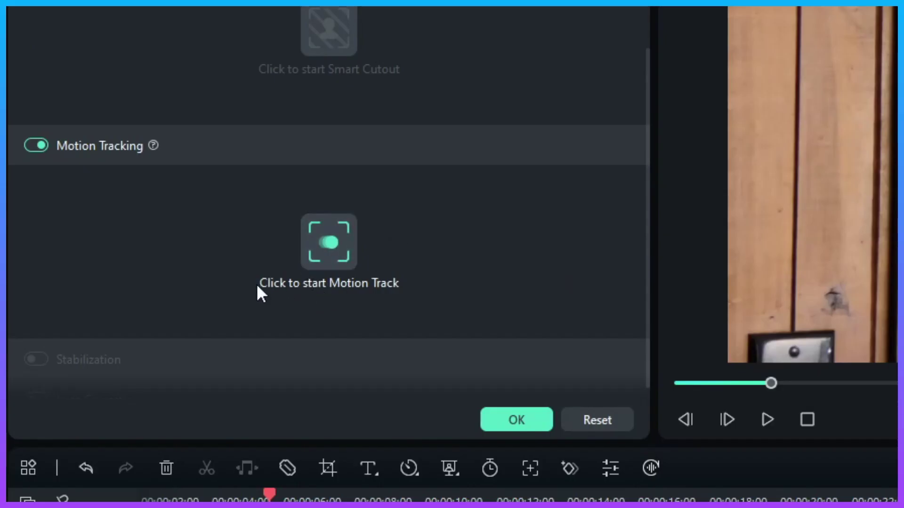
left_click(329, 255)
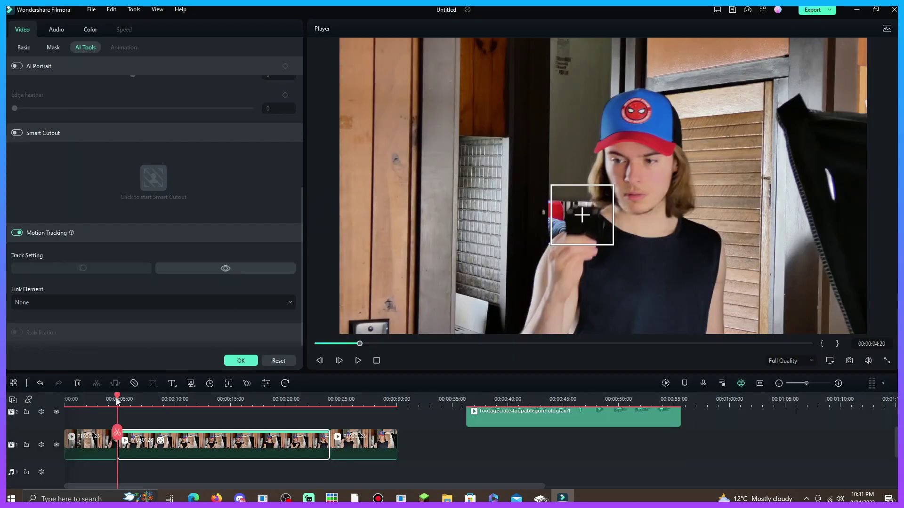
Move the footagecrate-loopablegunhologram1 clip directly above the middle section of the footage, aligned with that section's start.
left_click_drag(117, 400, 109, 434)
scroll(188, 407, "up", 1, "ctrl")
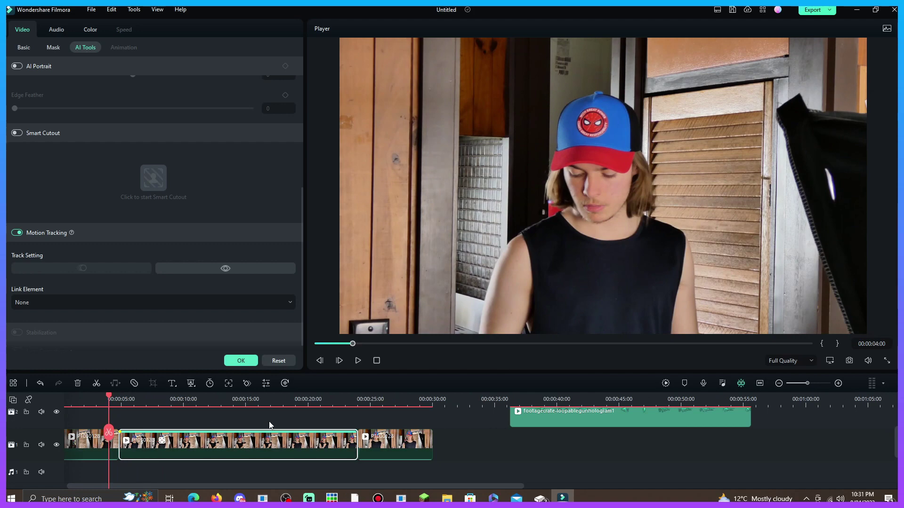
scroll(498, 466, "up", 1)
left_click_drag(540, 396, 573, 419)
left_click_drag(676, 433, 284, 431)
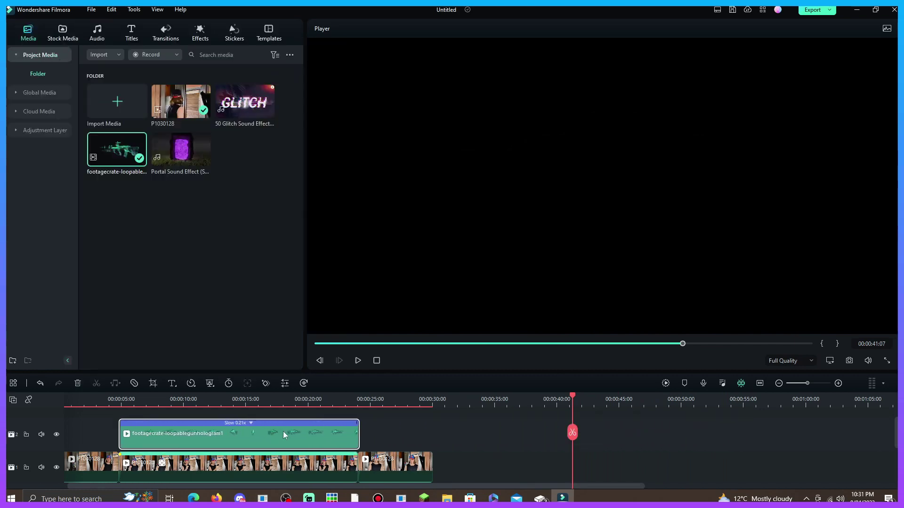
left_click_drag(136, 403, 182, 403)
left_click(101, 401)
scroll(102, 401, "up", 1)
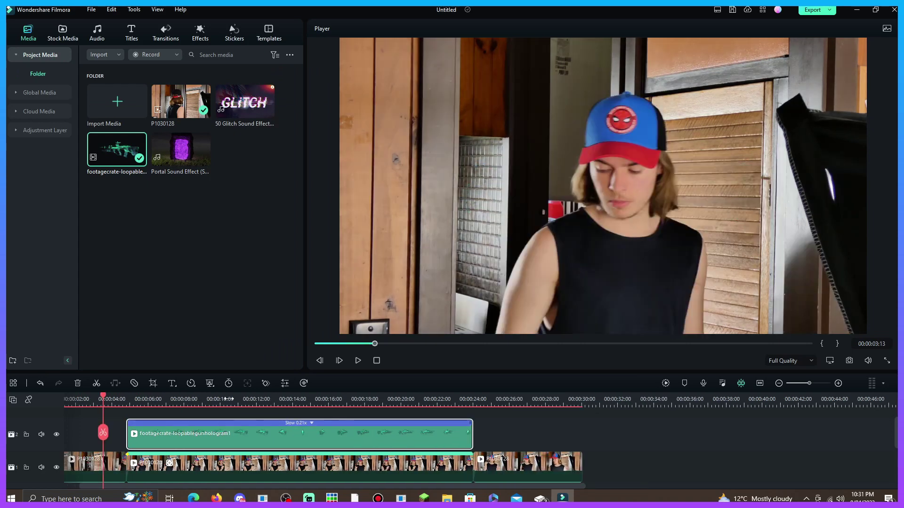
left_click(127, 401)
left_click(97, 401)
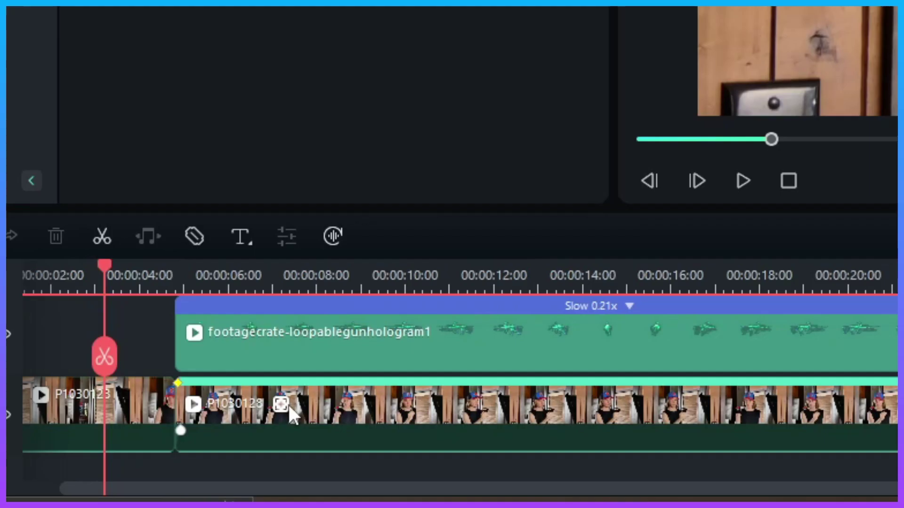
Link the gun hologram clip to the middle section's motion track and scrub through the section to check it follows the hand.
double_click(175, 458)
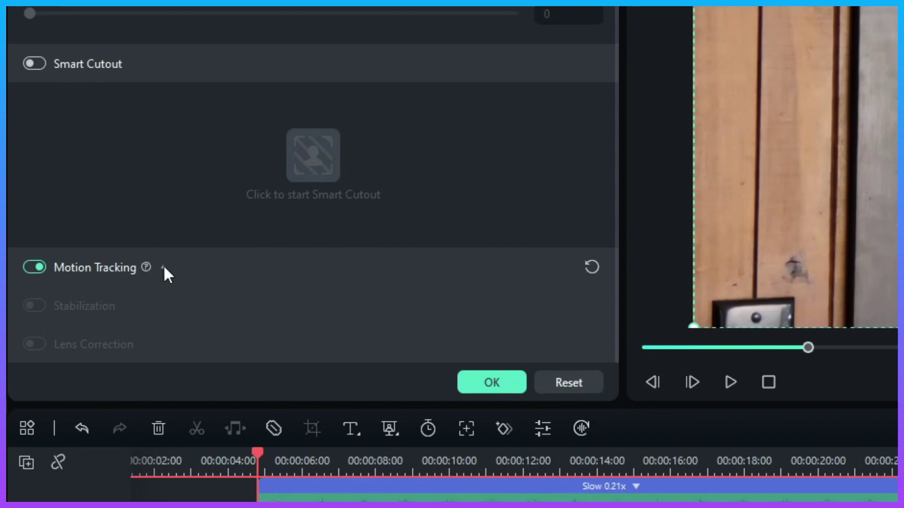
left_click(163, 268)
scroll(231, 265, "down", 3)
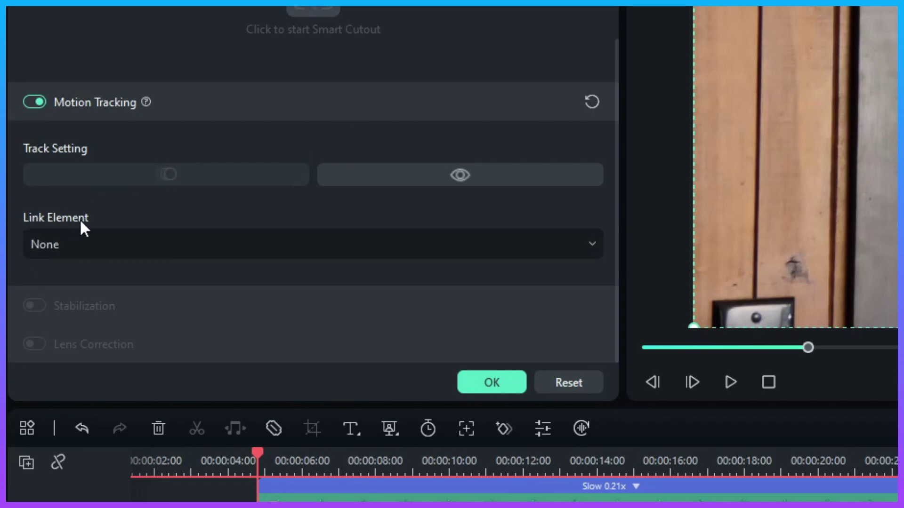
left_click(580, 244)
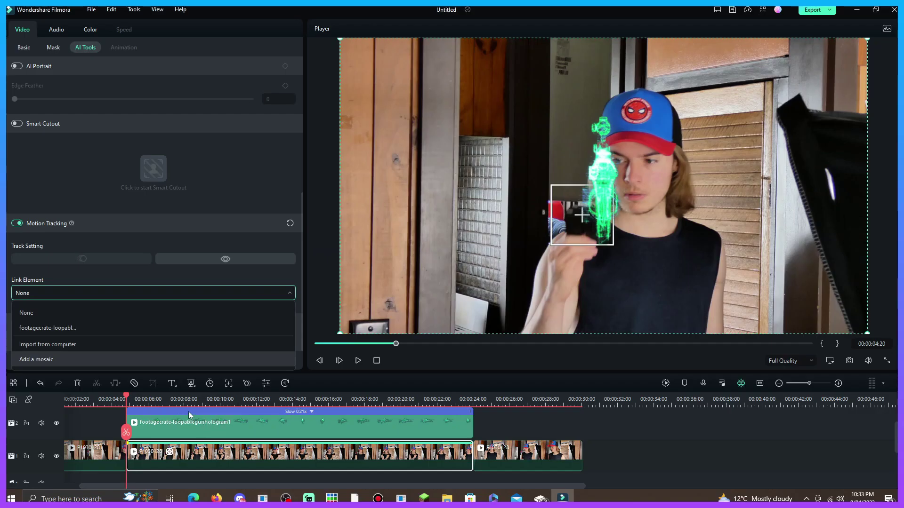
left_click(41, 328)
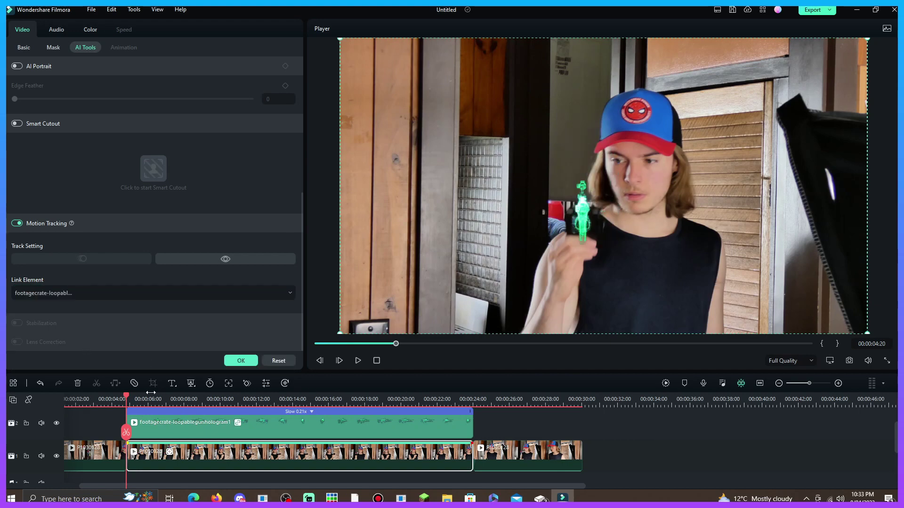
left_click_drag(126, 400, 403, 429)
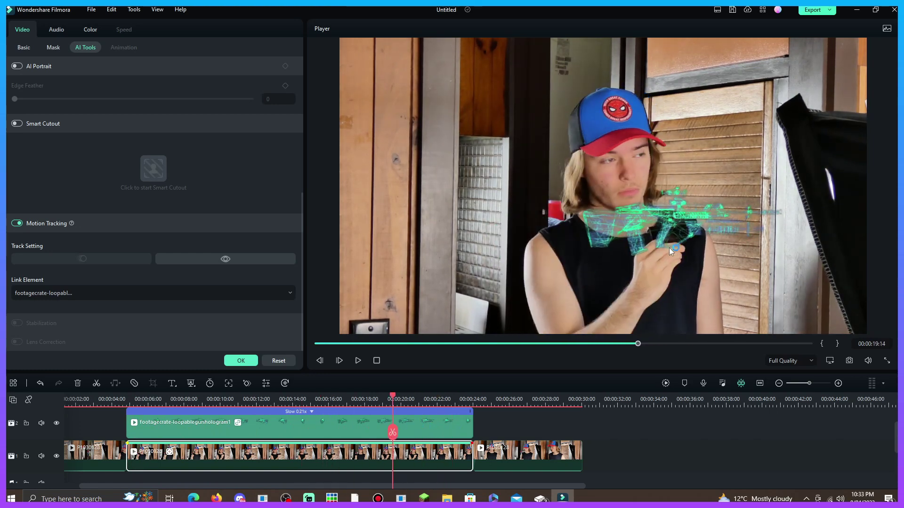
left_click(387, 398)
left_click_drag(387, 398, 127, 398)
Scale the gun hologram to 48.2% and position it just above the handheld device at the start of the tracked section.
left_click(141, 431)
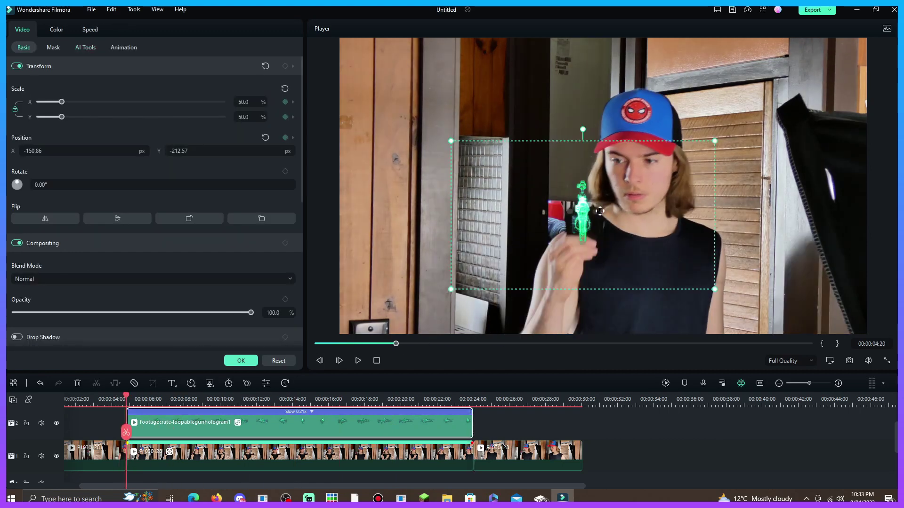
left_click_drag(582, 215, 459, 113)
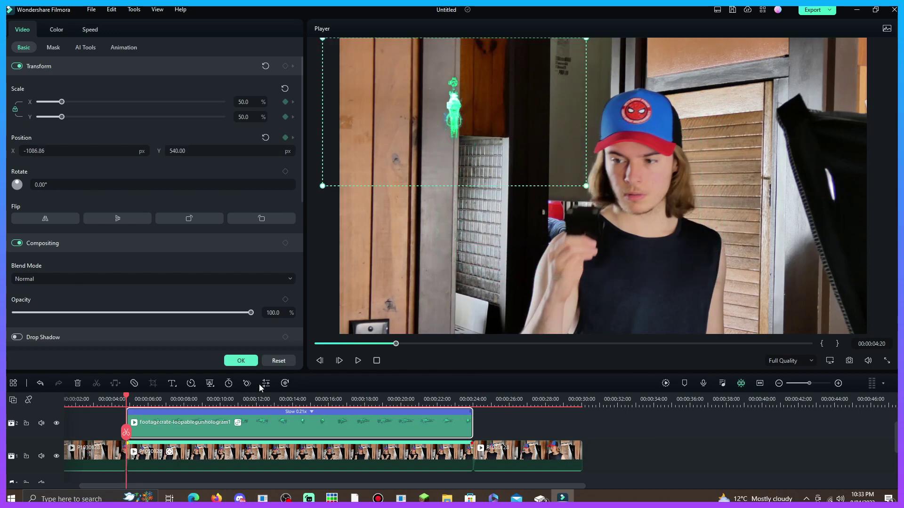
left_click_drag(128, 397, 105, 411)
key("Down")
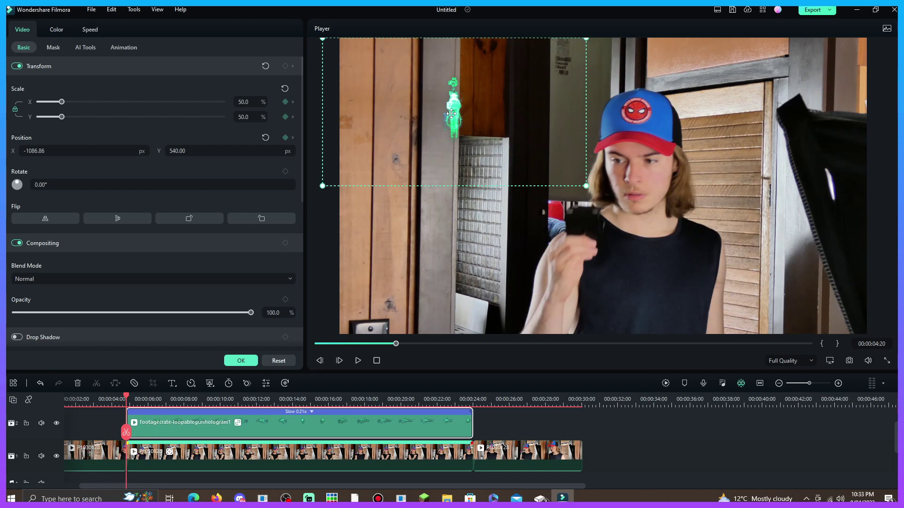
left_click_drag(453, 113, 585, 163)
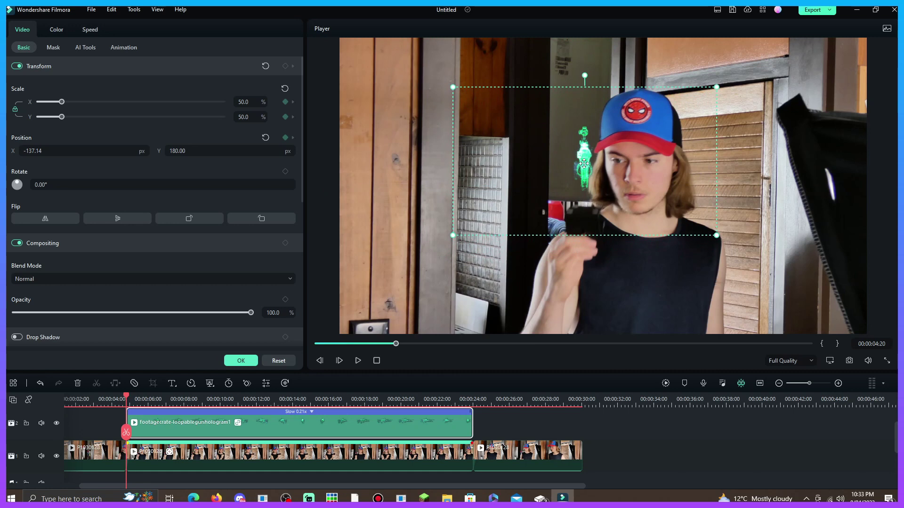
left_click_drag(716, 87, 707, 131)
left_click_drag(582, 172, 583, 166)
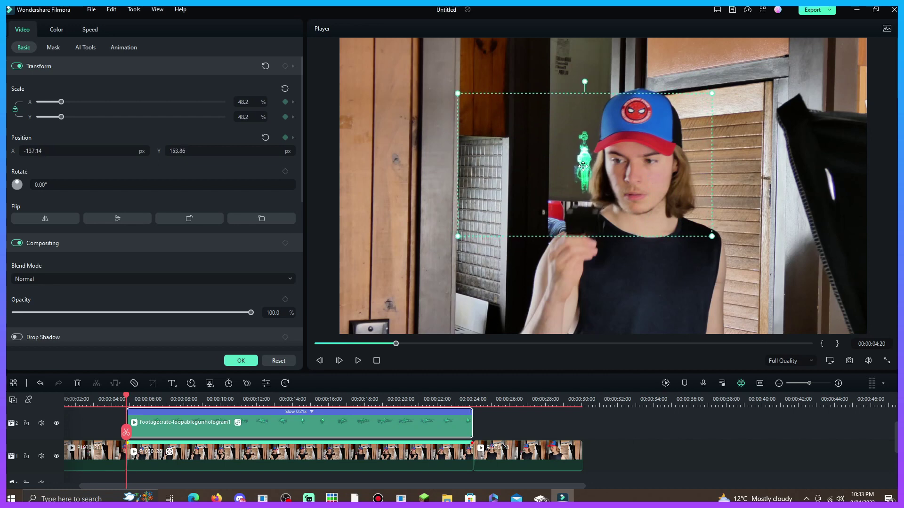
Scrub through the tracked section to check the hologram's placement above the device, ending with the playhead at 00:00:07:10.
left_click_drag(127, 399, 360, 354)
left_click(122, 402)
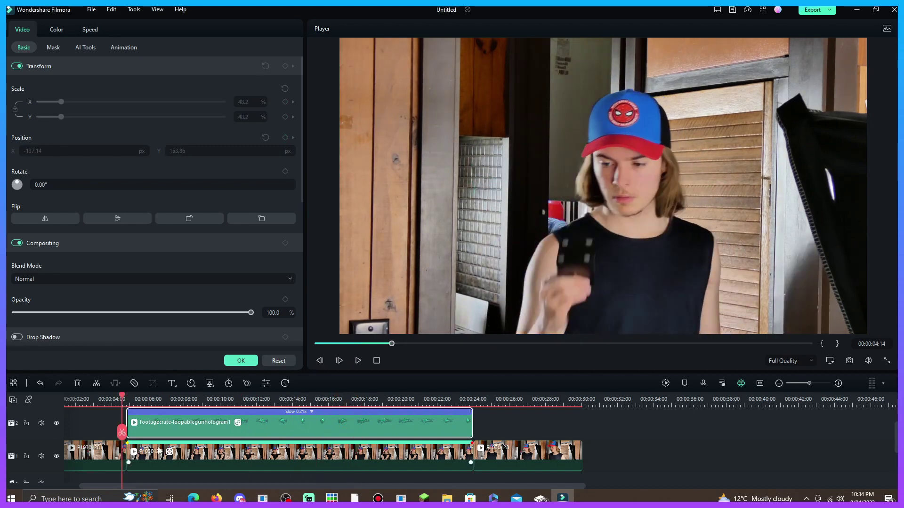
left_click(572, 417)
left_click(149, 433)
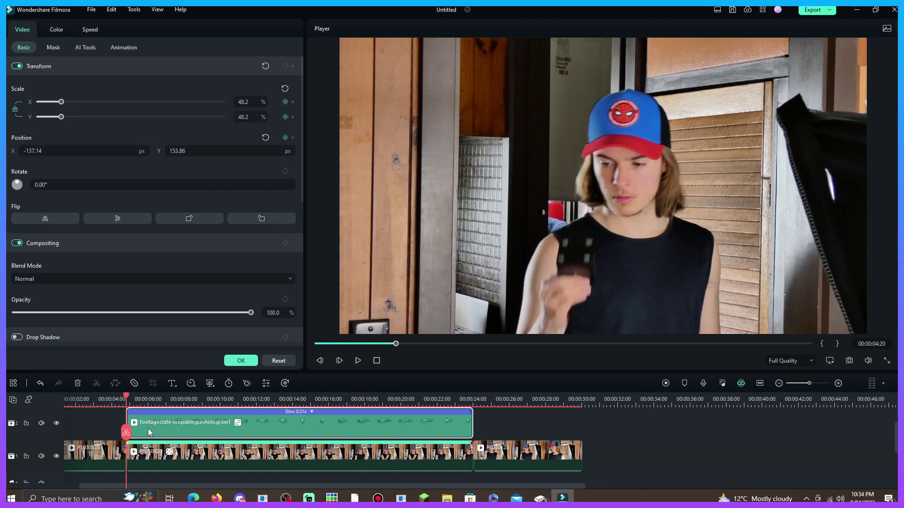
left_click(126, 400)
scroll(162, 399, "up", 3)
left_click_drag(129, 400, 282, 402)
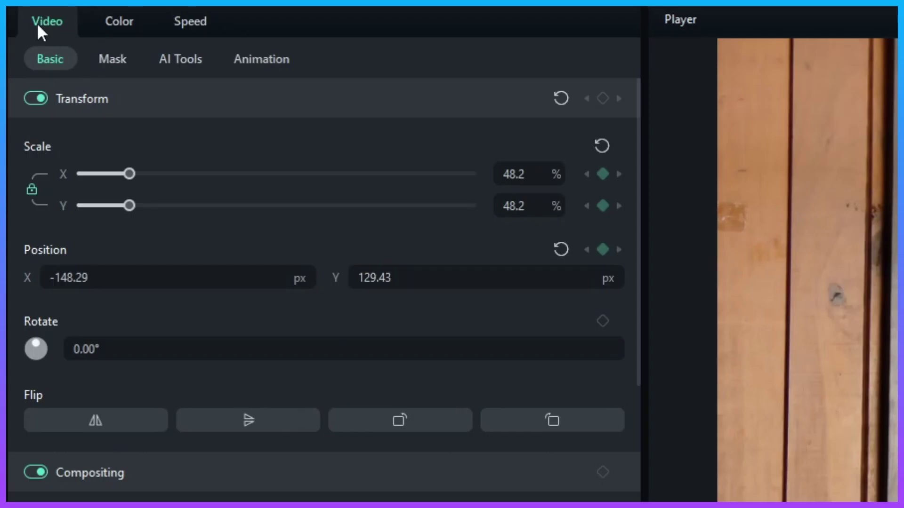
Enable Drop Shadow on the gun hologram clip and bring its shadow settings into view.
scroll(16, 356, "down", 6)
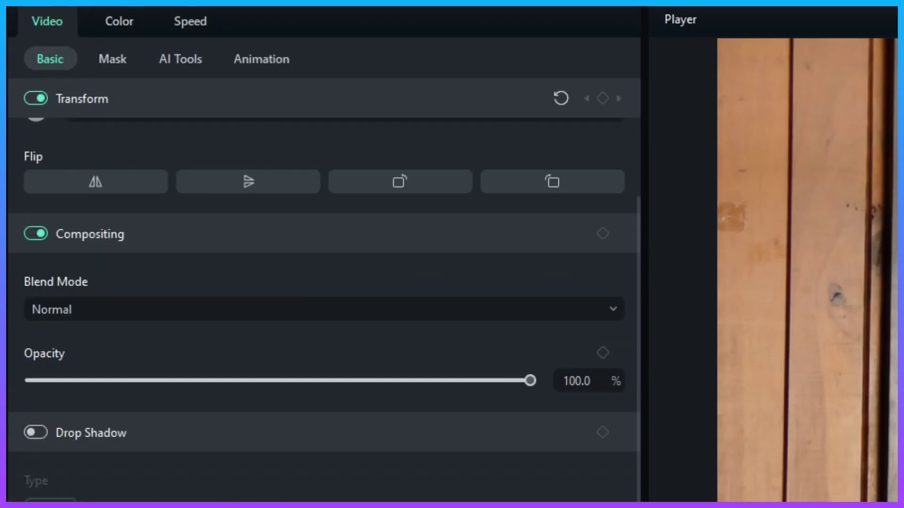
left_click(38, 372)
scroll(326, 465, "down", 5)
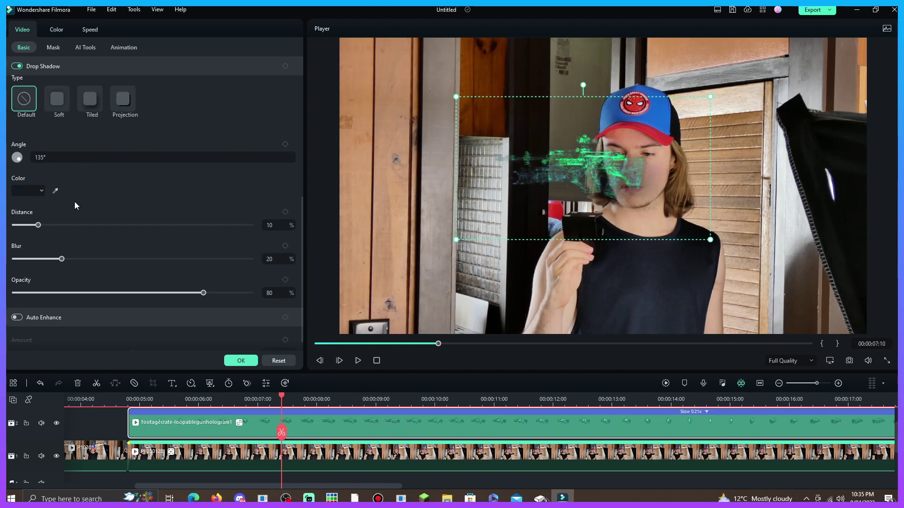
Try several teal and mint tints for the hologram's drop shadow colour and settle on the bright mint green.
left_click(41, 190)
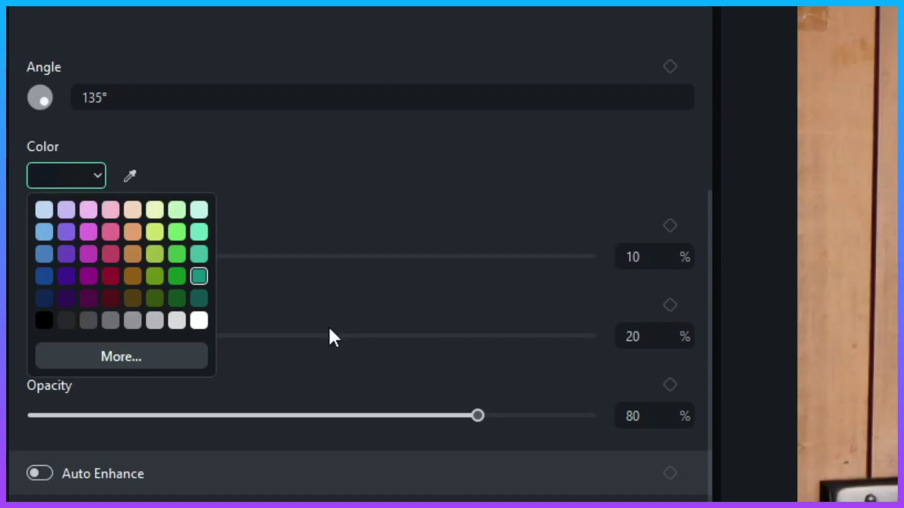
left_click(199, 255)
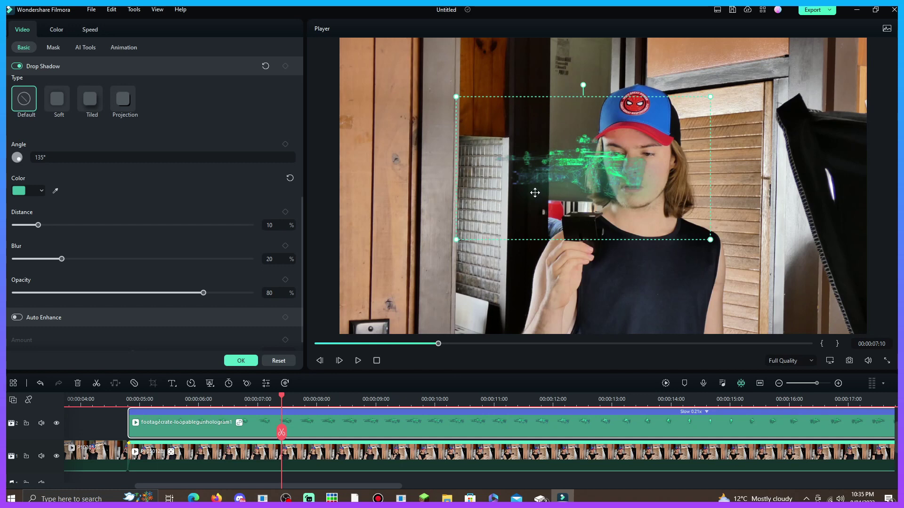
left_click(42, 190)
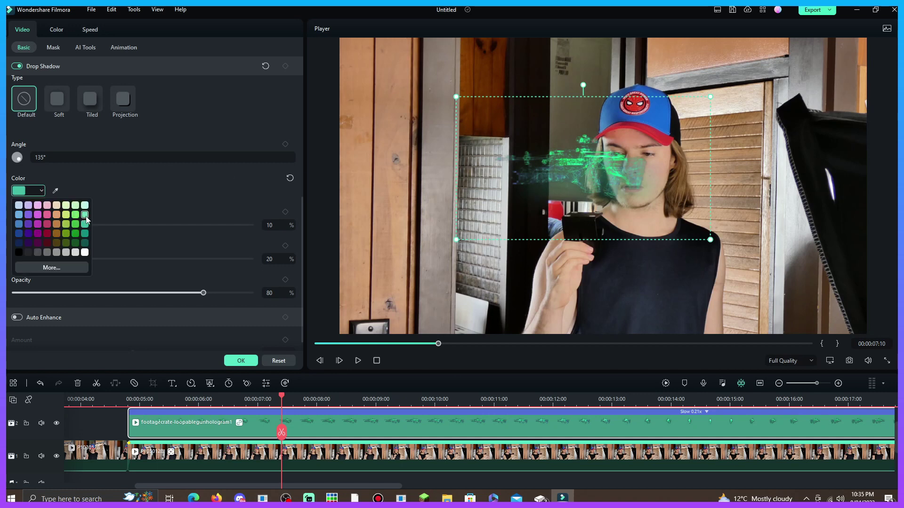
left_click(85, 214)
left_click(42, 194)
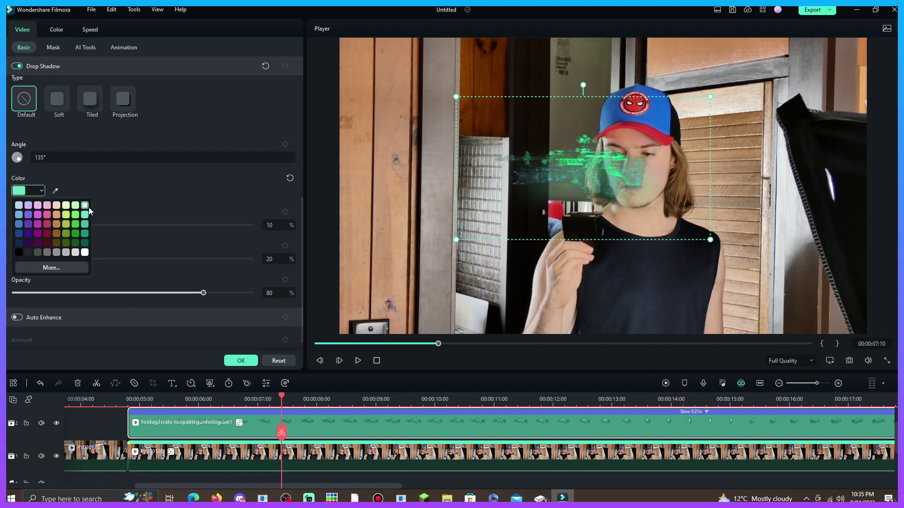
left_click(85, 205)
left_click(42, 191)
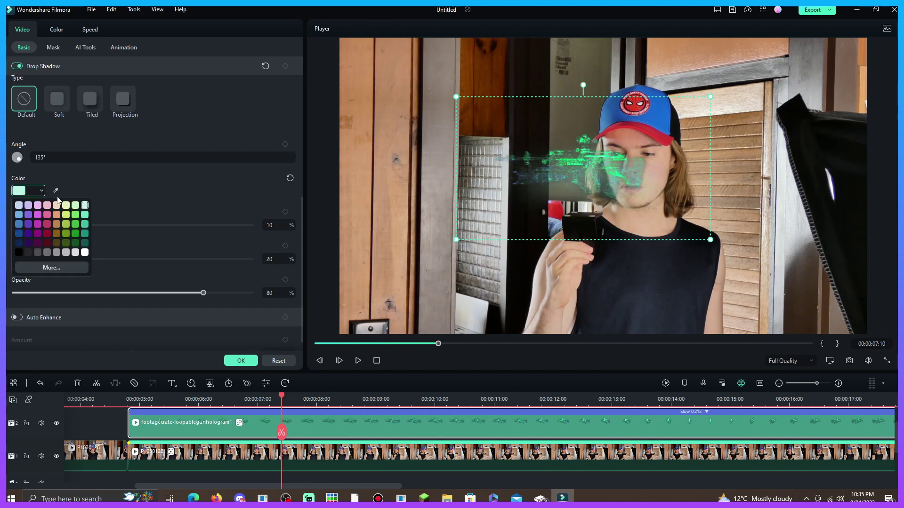
left_click(85, 215)
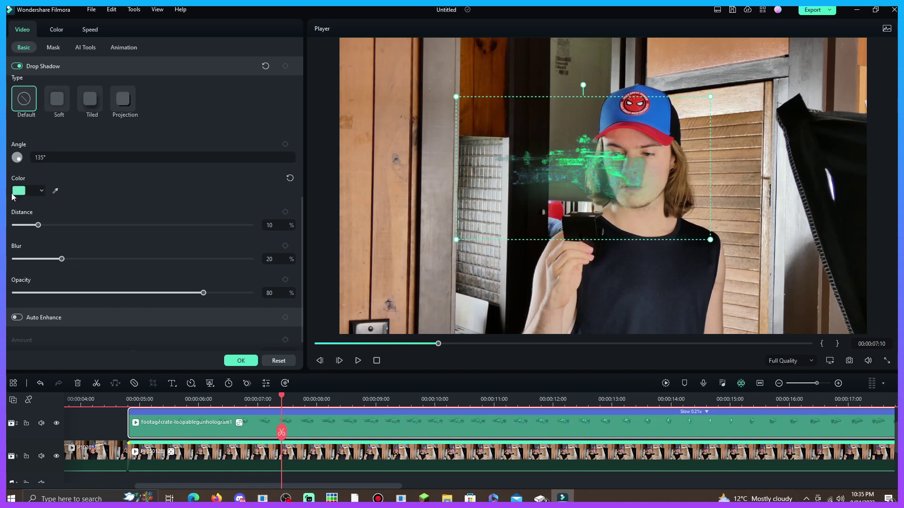
Set the drop shadow's opacity to 100%, try 21% distance with 7% blur, and settle on 0% for both distance and blur.
left_click_drag(203, 292, 439, 308)
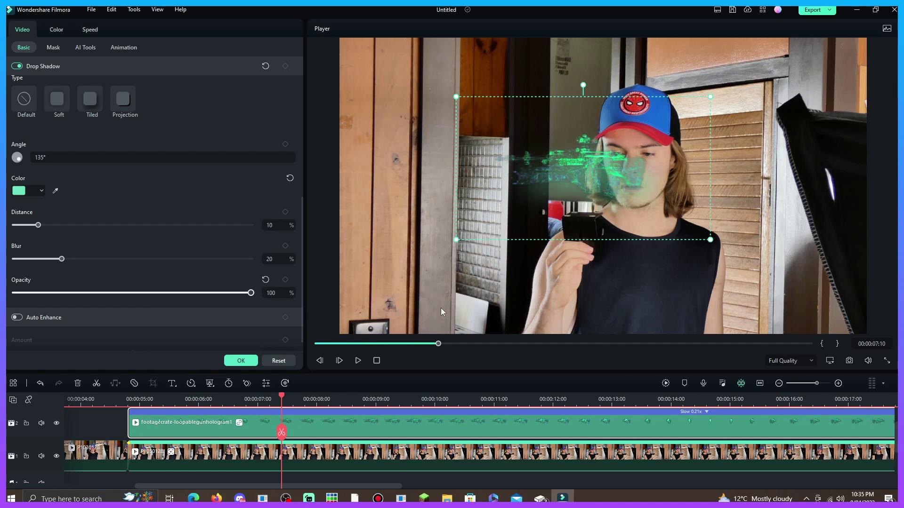
left_click_drag(61, 260, 14, 259)
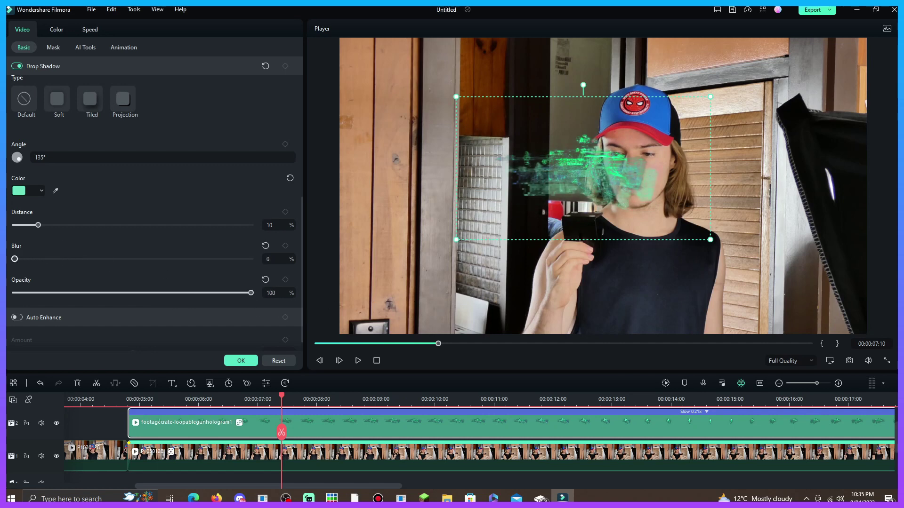
left_click_drag(38, 226, 64, 233)
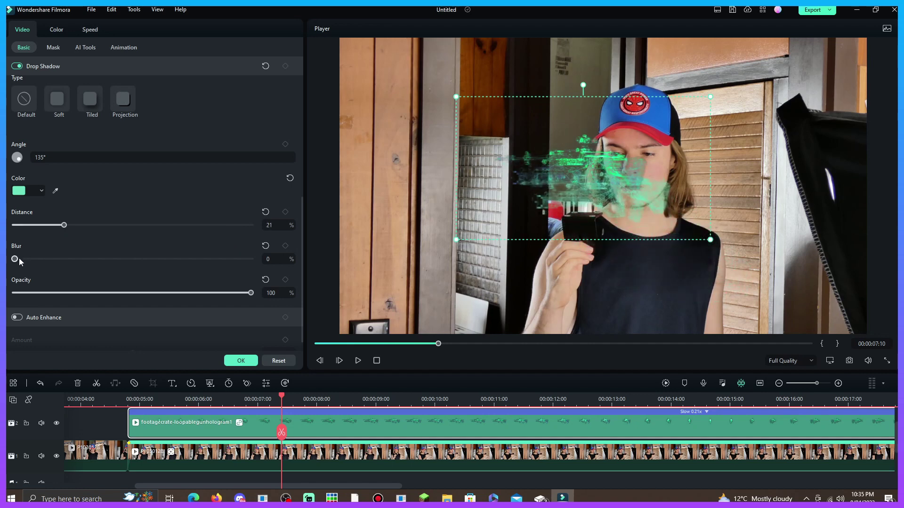
left_click_drag(17, 259, 29, 279)
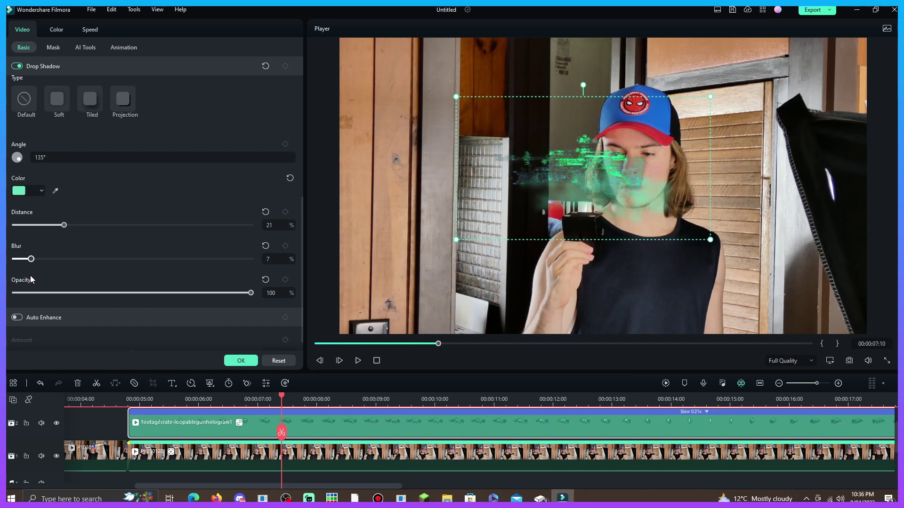
left_click_drag(64, 225, 14, 226)
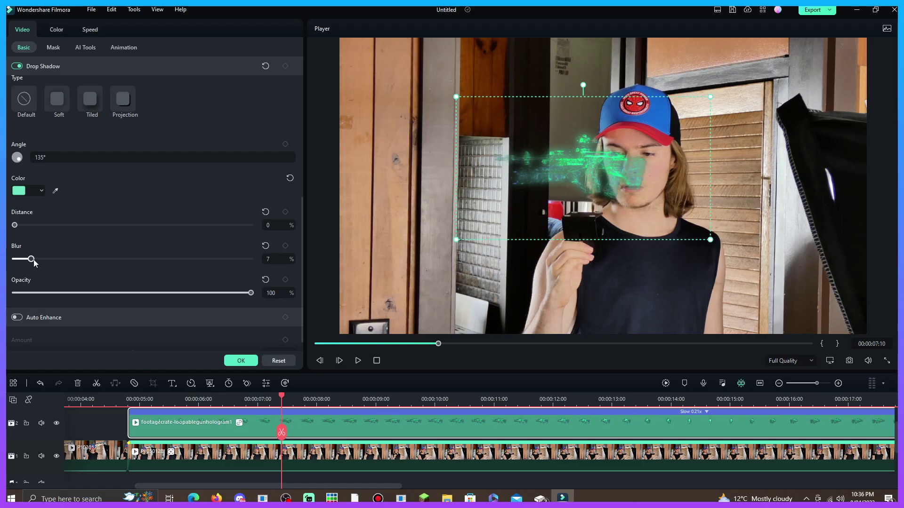
mouse_move(32, 259)
left_mouse_down()
mouse_move(55, 268)
mouse_move(20, 267)
left_mouse_up()
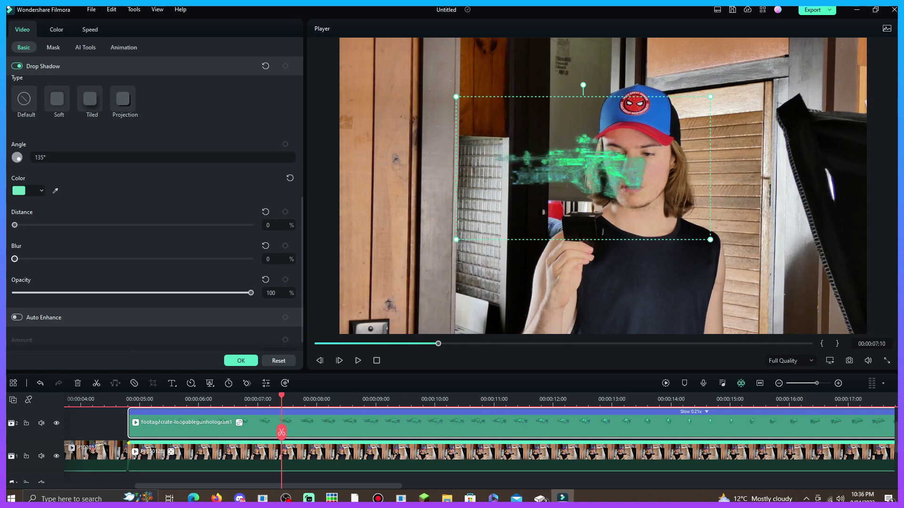
Try several drop shadow blur and opacity strengths on the hologram, including 14% and 81%, and settle on 25% blur and 88% opacity.
left_click_drag(14, 259, 752, 275)
left_click_drag(251, 259, 47, 259)
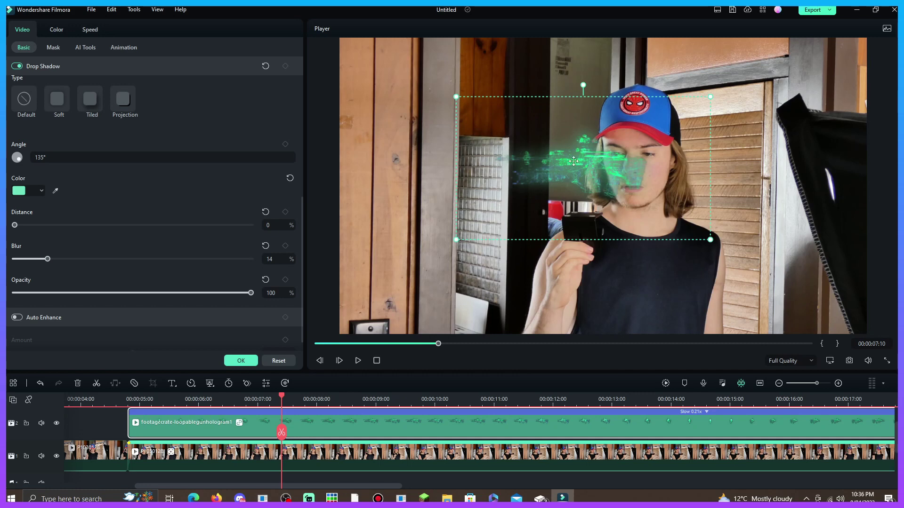
left_click_drag(251, 292, 15, 293)
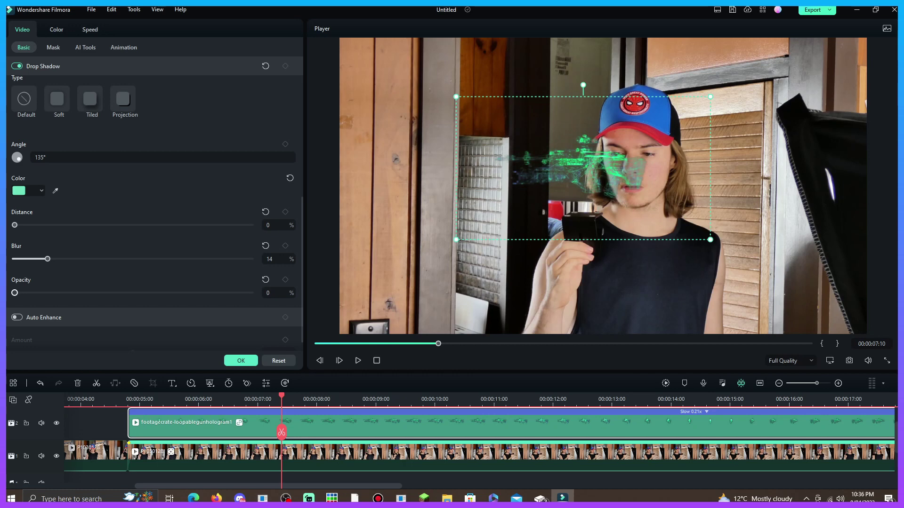
left_click_drag(14, 293, 206, 293)
left_click(272, 399)
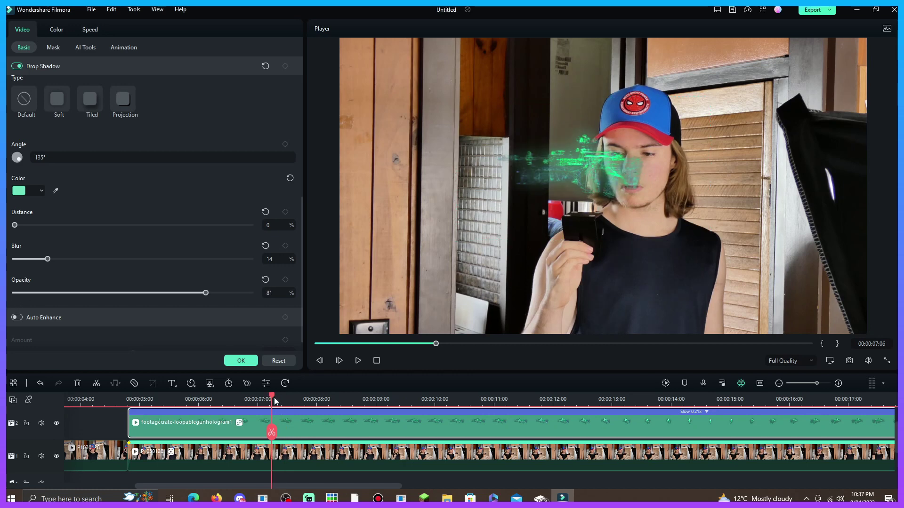
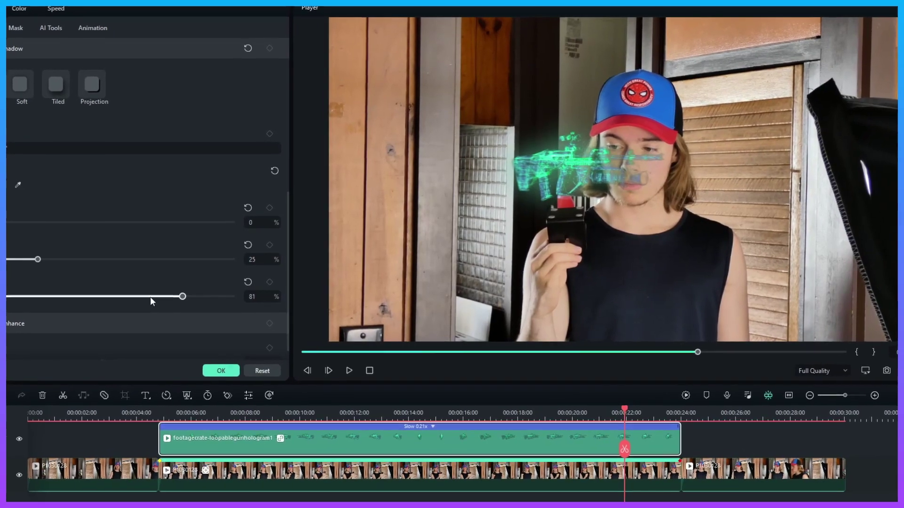
Play back the beginning of the hologram section to check the glow, keeping the gun hologram clip selected.
left_click(207, 414)
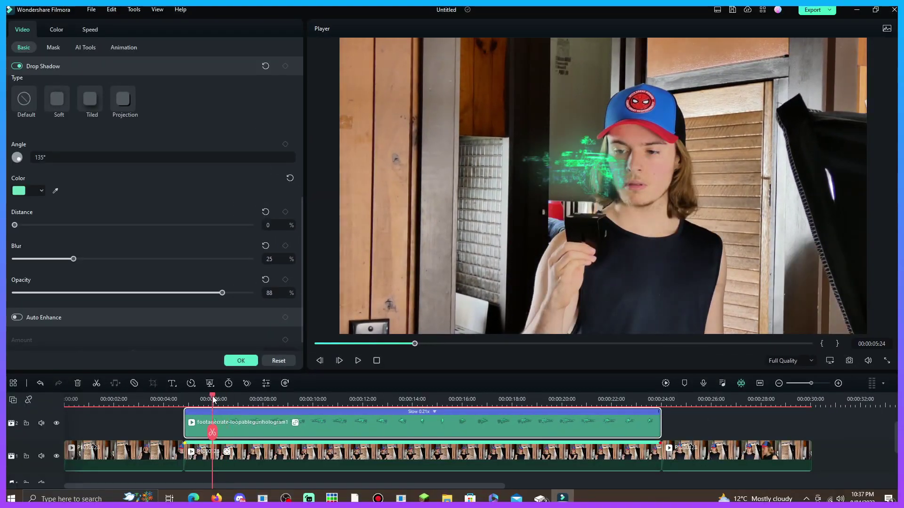
left_click(359, 361)
left_click(360, 362)
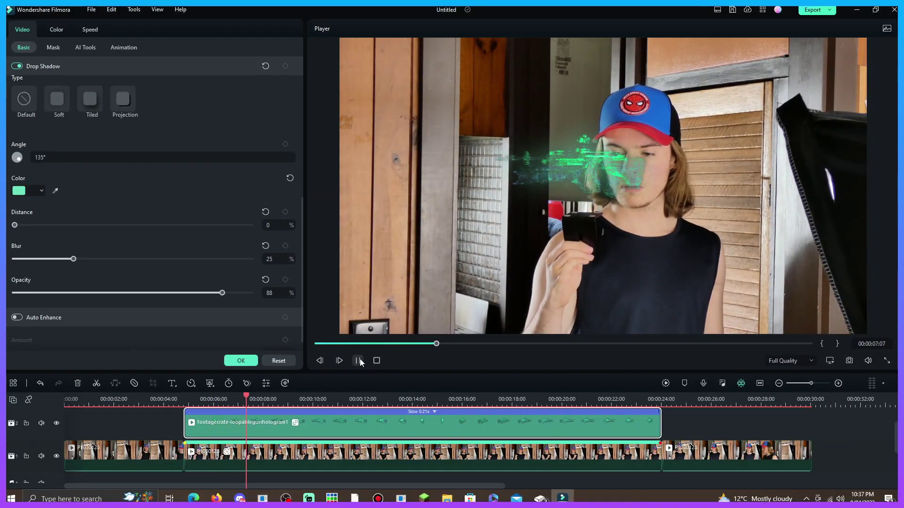
scroll(275, 436, "down", 2)
scroll(276, 436, "up", 2)
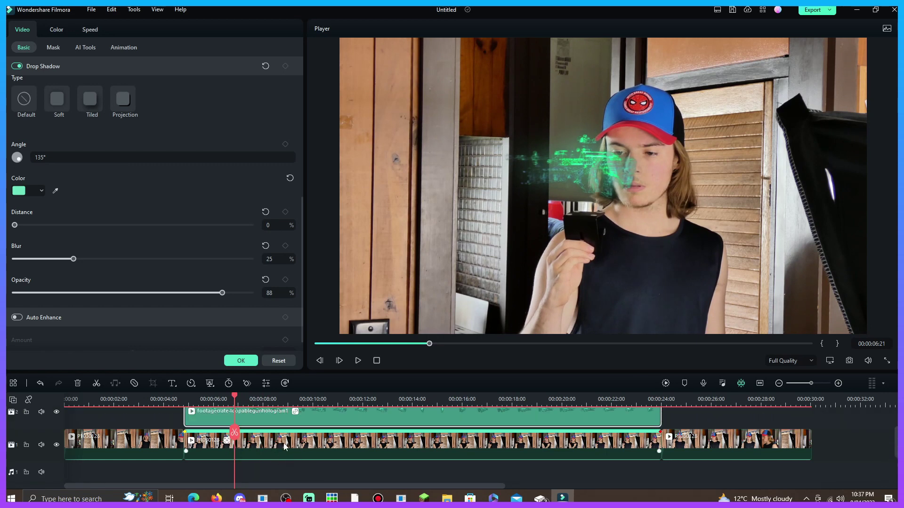
left_click(307, 425)
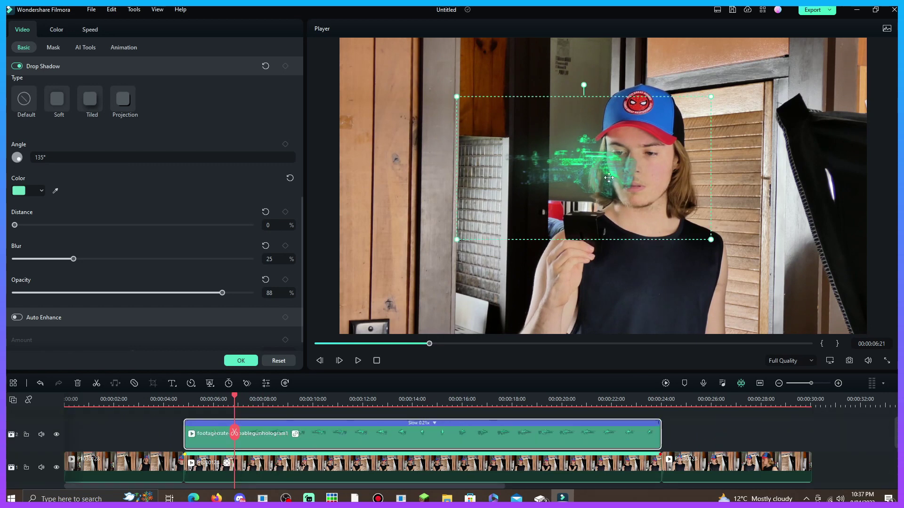
Try a lower compositing opacity of 79.1% on the hologram clip, preview it, and return the opacity to 100%.
scroll(221, 233, "up", 4)
left_click_drag(221, 232, 136, 230)
left_click(241, 399)
left_click_drag(241, 400, 260, 391)
left_click_drag(135, 228, 267, 234)
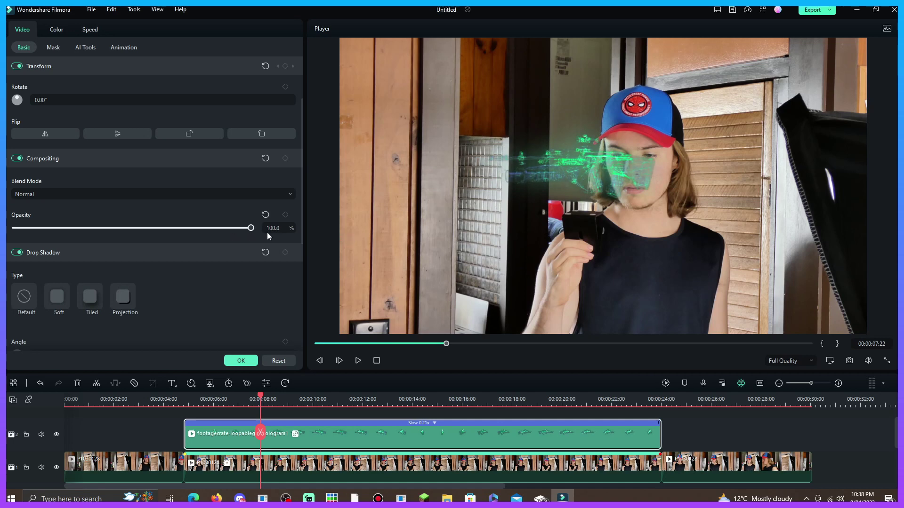
left_click_drag(263, 234, 201, 231)
key("space")
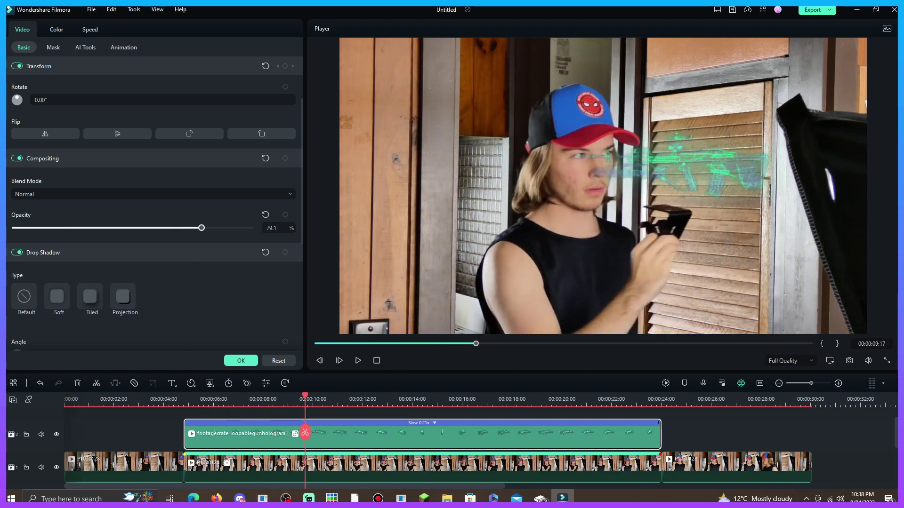
left_click_drag(77, 230, 391, 247)
Move the playhead back to the hologram's start at 00:00:04:22, confirm the clip's settings, and show the available transitions.
left_click_drag(296, 394, 240, 390)
scroll(240, 391, "down", 2)
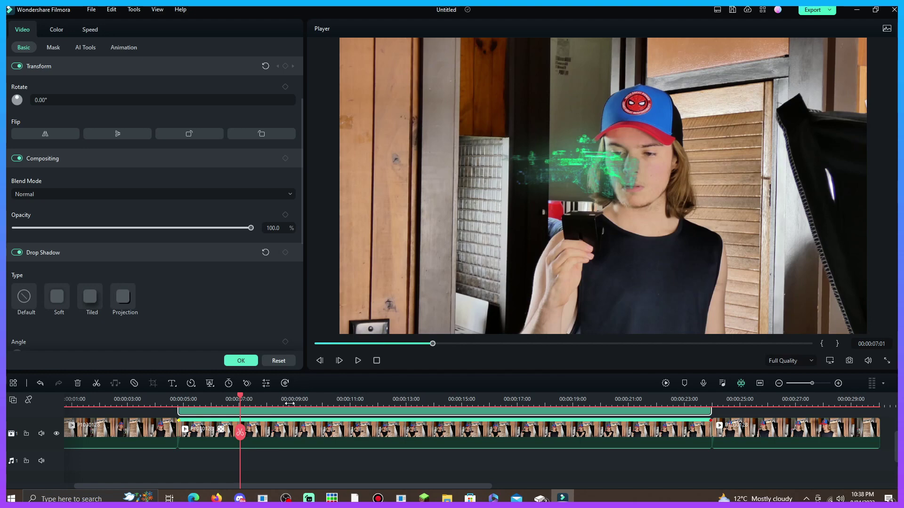
scroll(289, 403, "up", 2)
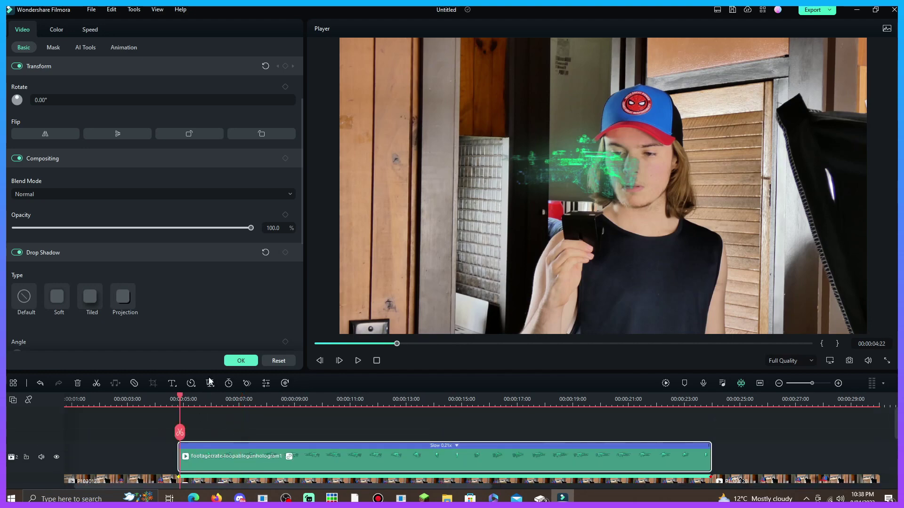
left_click(241, 361)
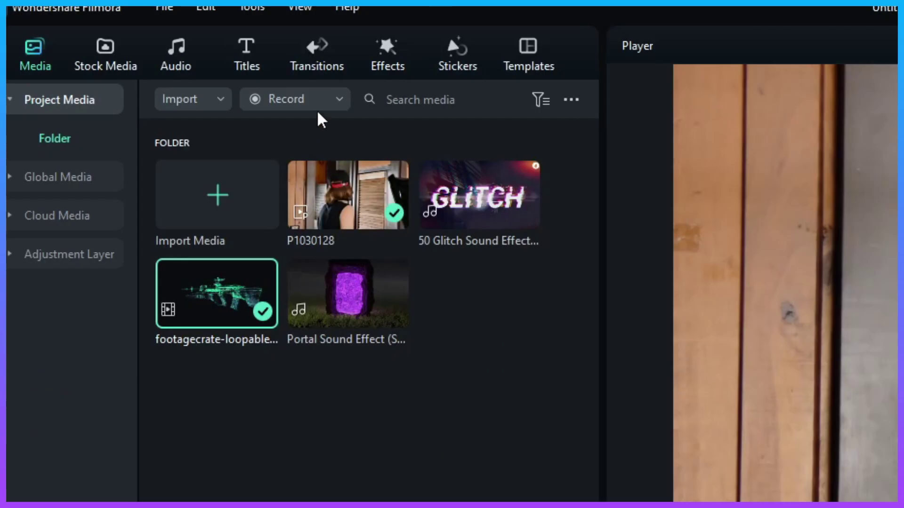
left_click(319, 62)
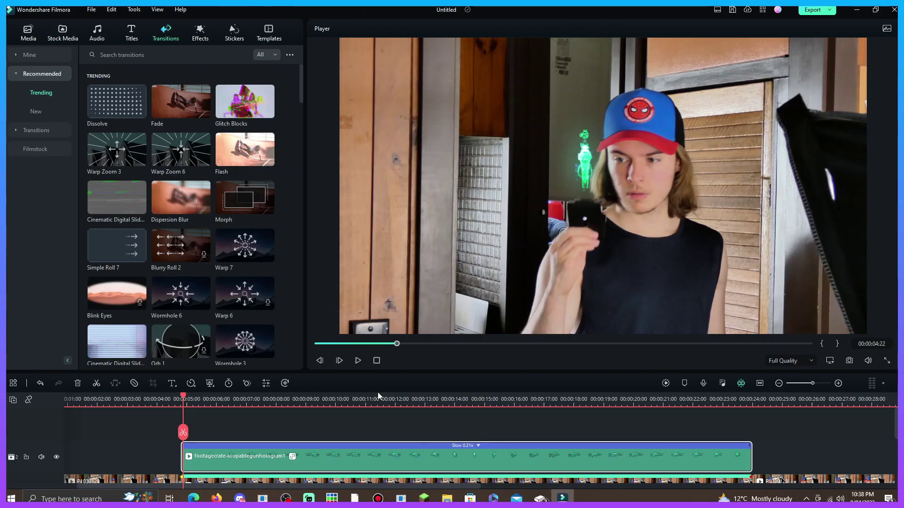
Play the moments around the hologram clip's start to check how the hologram appears above the device.
left_click(174, 400)
left_click(358, 361)
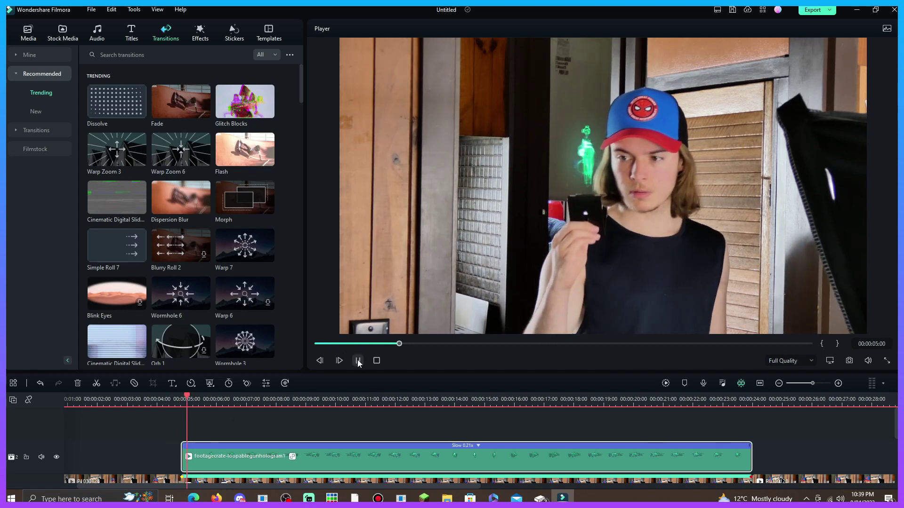
left_click(356, 361)
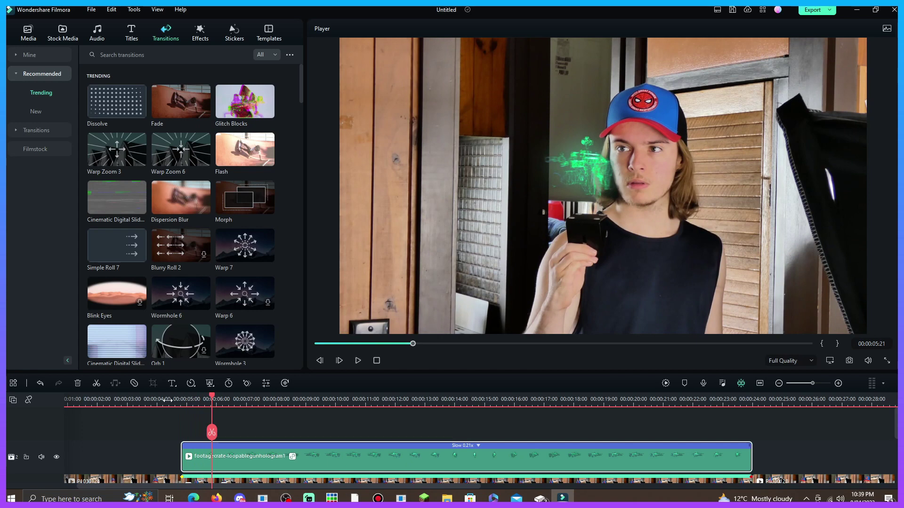
left_click(154, 401)
left_click(357, 361)
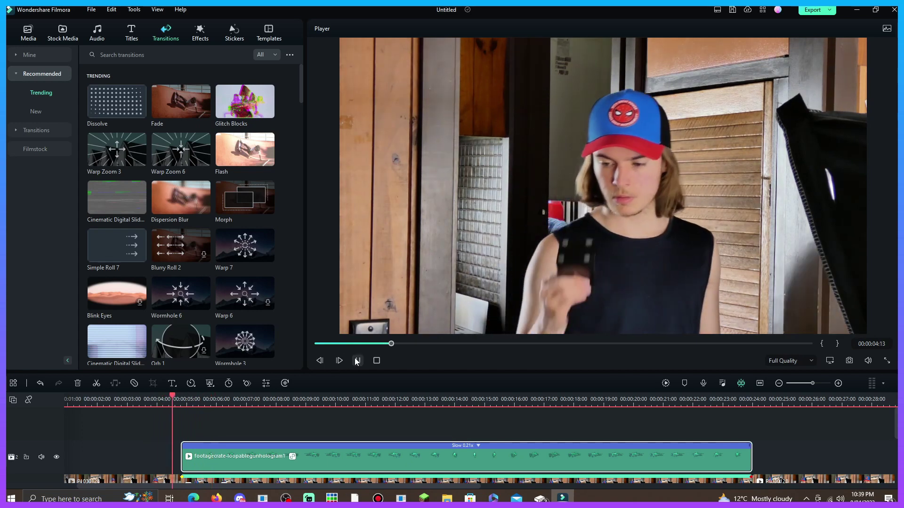
key("space")
Try a Dissolve transition at the start of the hologram clip, preview it, and delete it.
left_click_drag(109, 120, 202, 454)
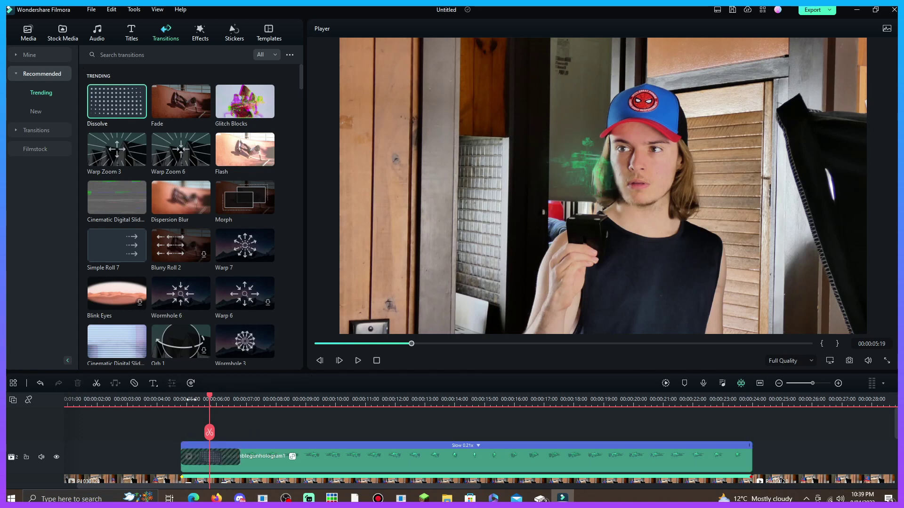
left_click(180, 399)
left_click(357, 362)
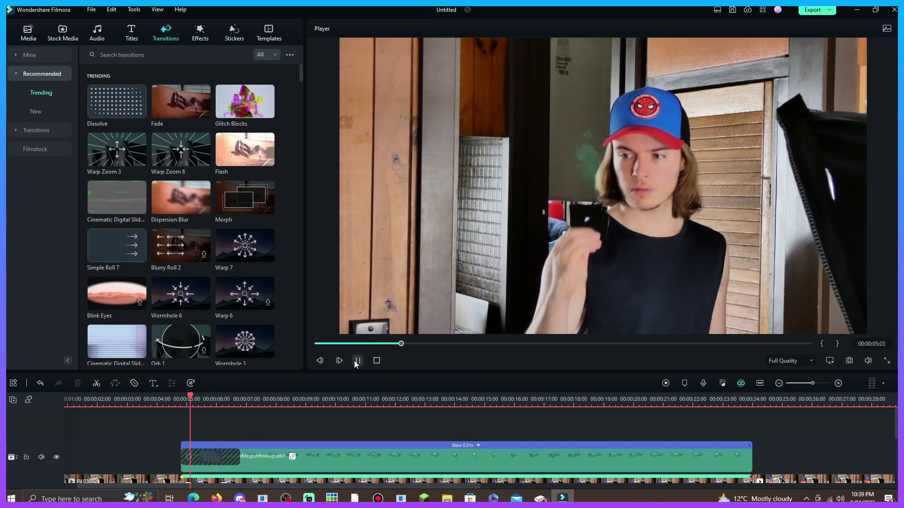
left_click(357, 361)
right_click(194, 456)
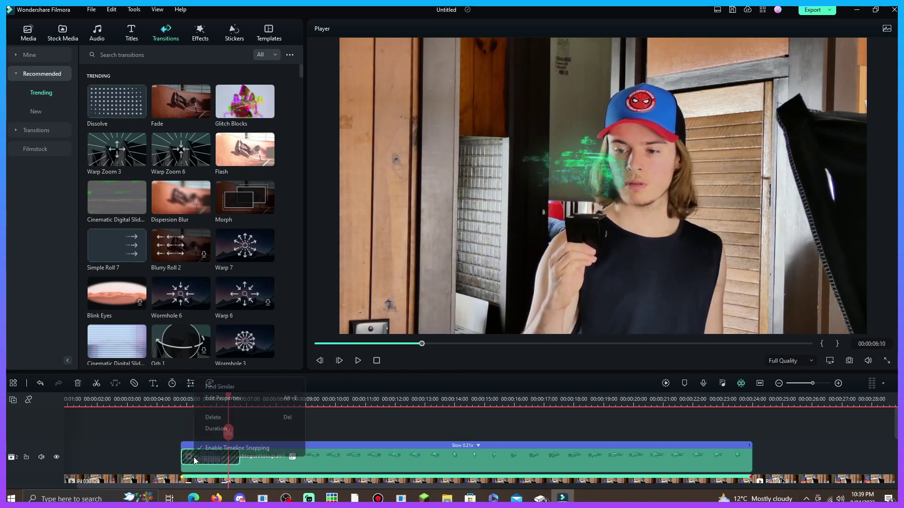
left_click(210, 417)
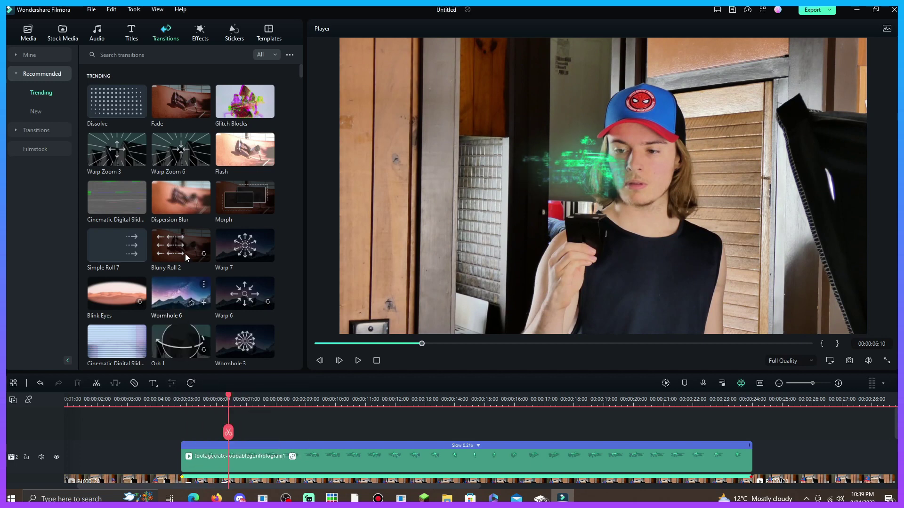
Add the Glitch Blocks transition to the start of the hologram clip and preview it.
key("ctrl+z")
left_click(356, 366)
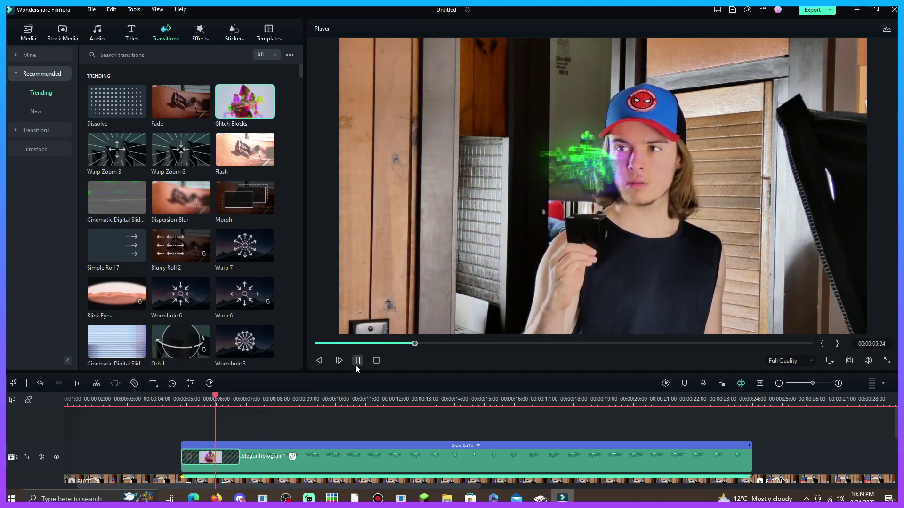
left_click(356, 361)
Shorten the Glitch Blocks transition at the hologram's start to about one second, replaying the entrance to check its timing.
left_click_drag(237, 457, 220, 456)
left_click(358, 361)
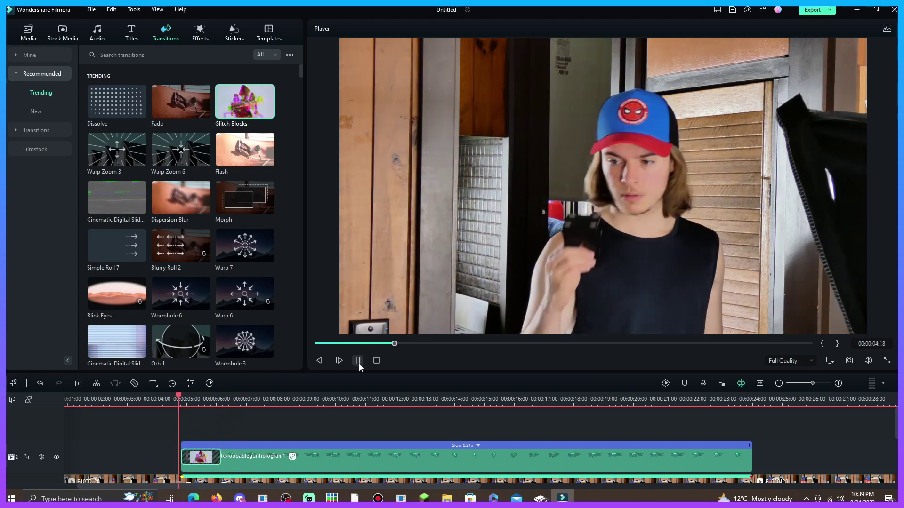
left_click(358, 361)
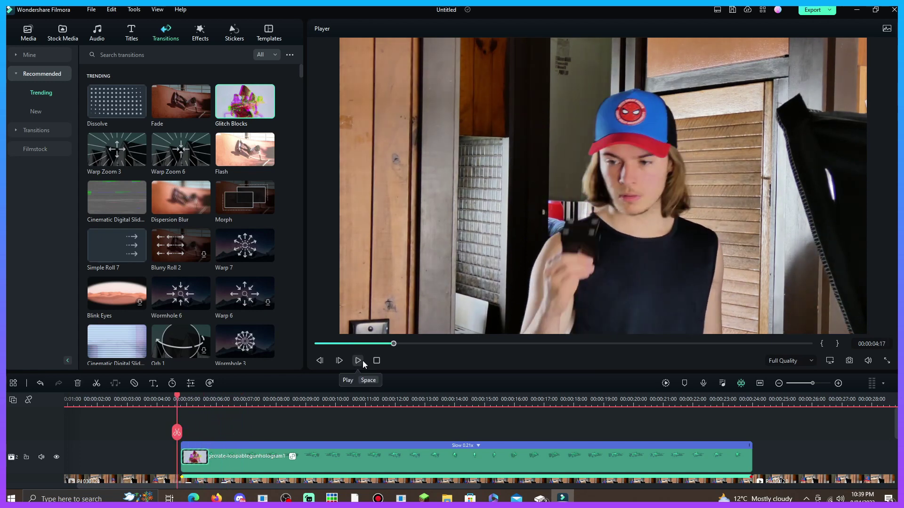
left_click(363, 361)
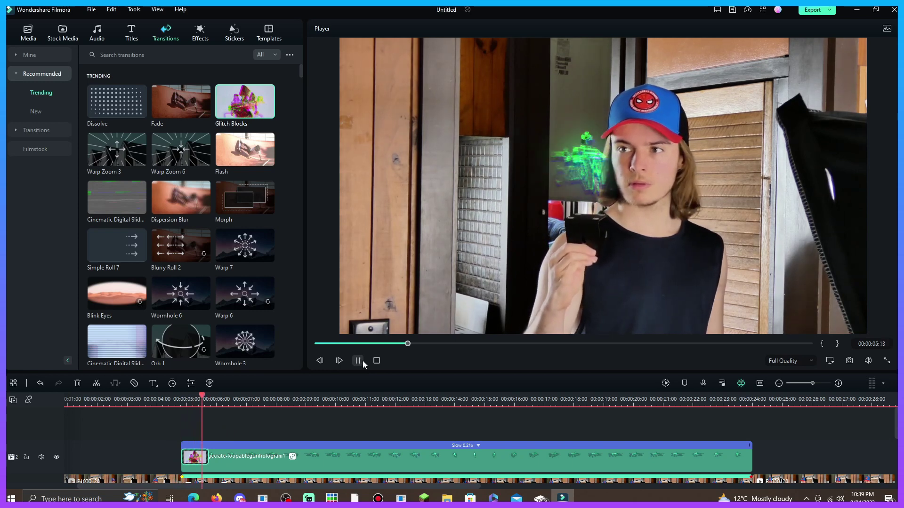
left_click(362, 361)
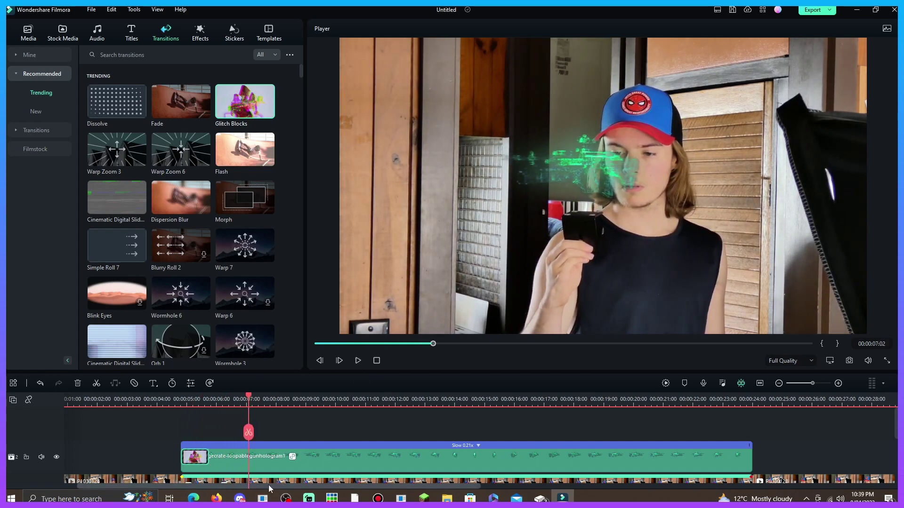
Add a Glitch Blocks transition to the end of the hologram clip and preview how the hologram disappears.
left_click_drag(167, 488, 282, 487)
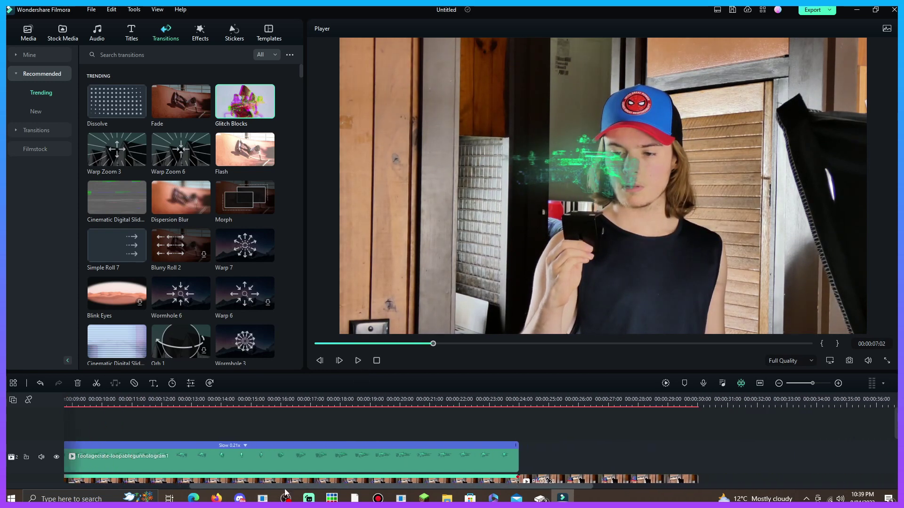
left_click(481, 399)
left_click_drag(245, 102, 481, 460)
left_click(357, 362)
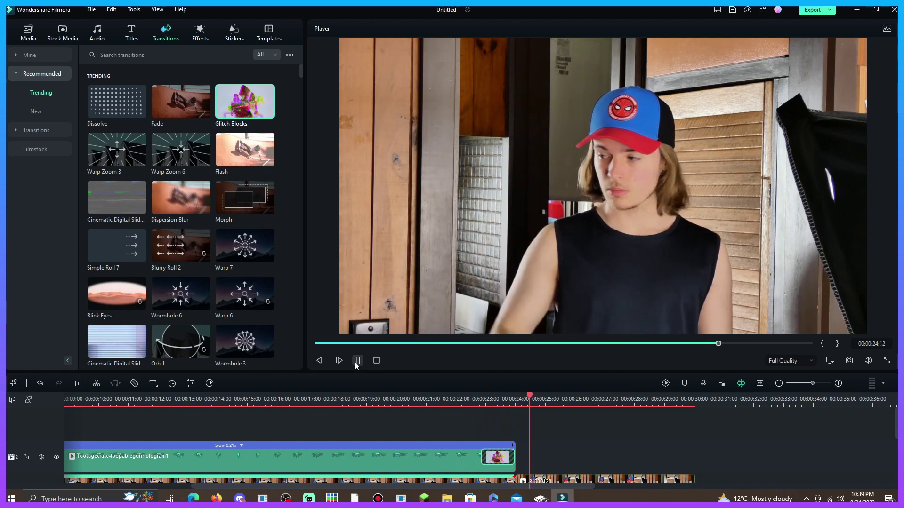
left_click(357, 362)
left_click(501, 399)
left_click_drag(501, 400, 470, 411)
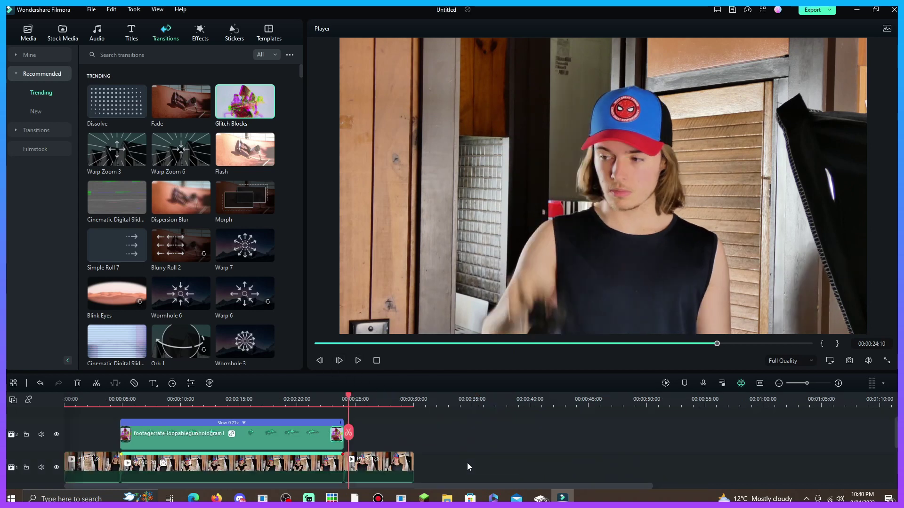
Review the hologram in the middle of the tracked section, ending with the playhead at 00:00:10:21.
scroll(463, 452, "down", 1)
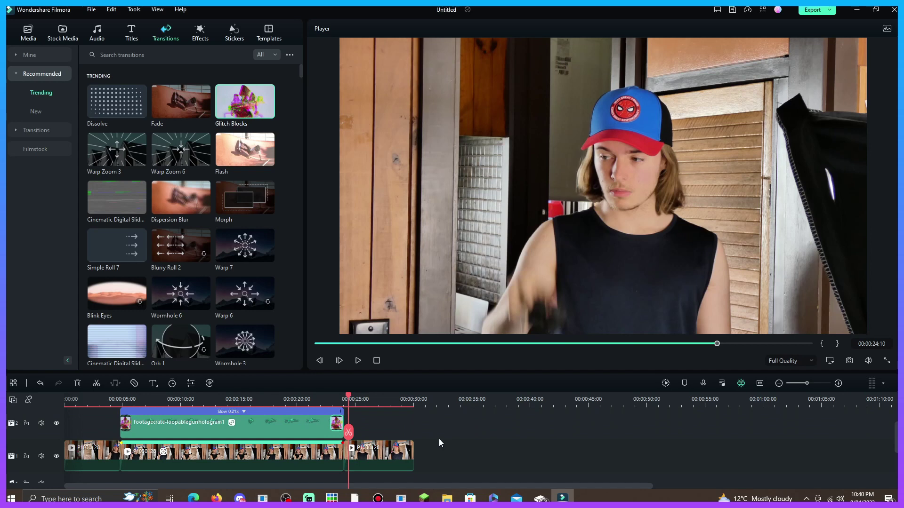
left_click(507, 343)
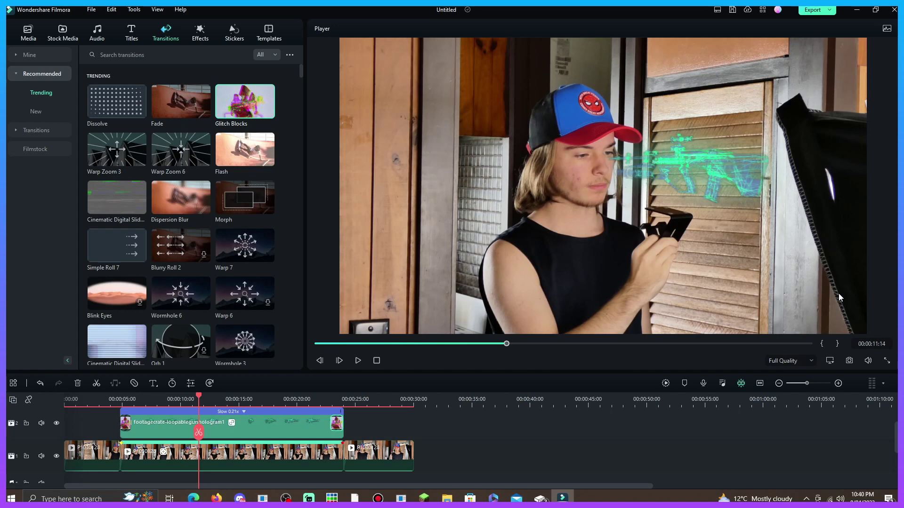
left_click_drag(316, 402, 528, 325)
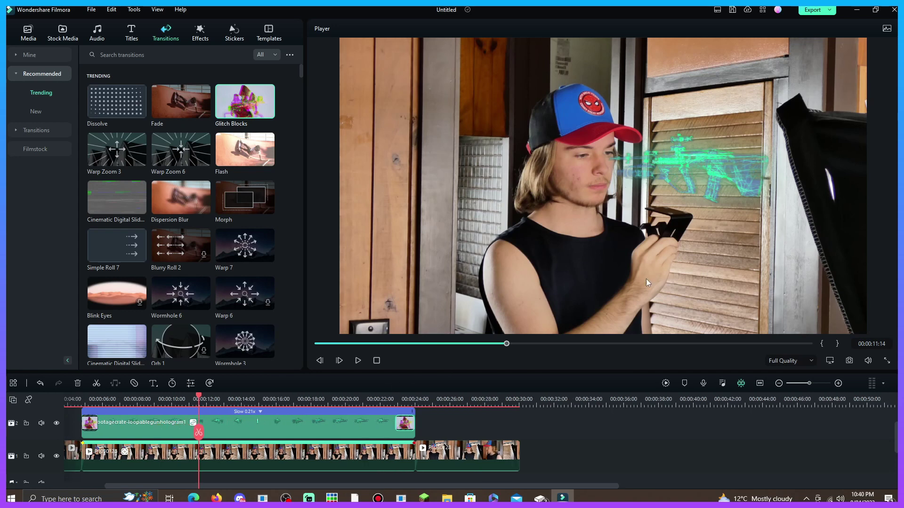
scroll(268, 465, "down", 1)
scroll(267, 424, "up", 1, "ctrl")
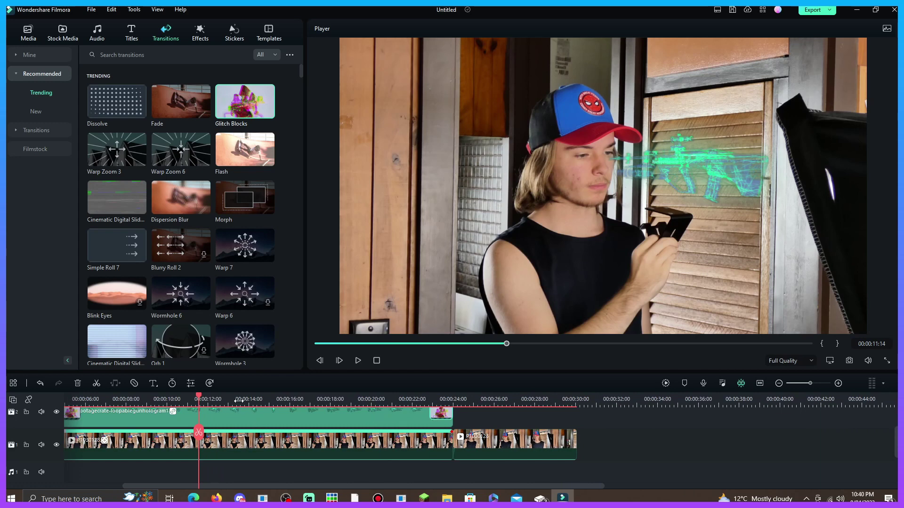
scroll(239, 400, "down", 1, "ctrl")
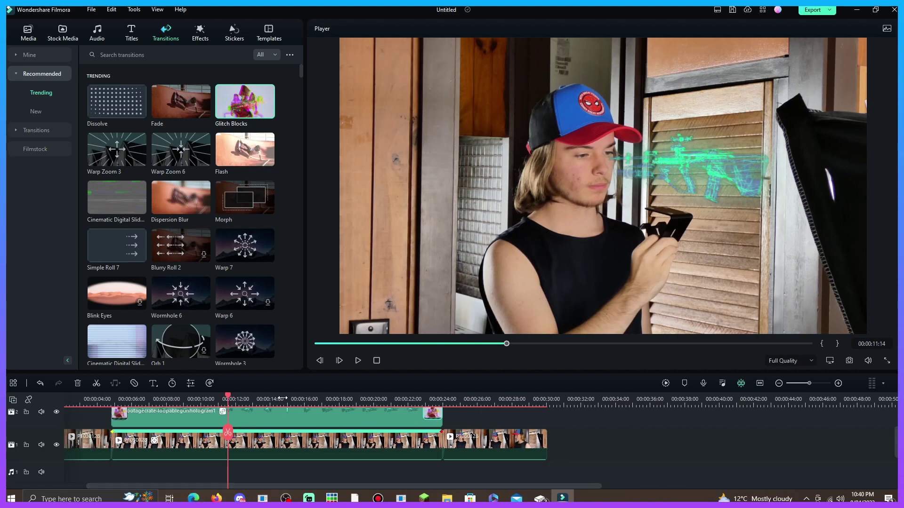
scroll(280, 398, "up", 1, "ctrl")
scroll(307, 404, "down", 1)
left_click_drag(219, 402, 213, 400)
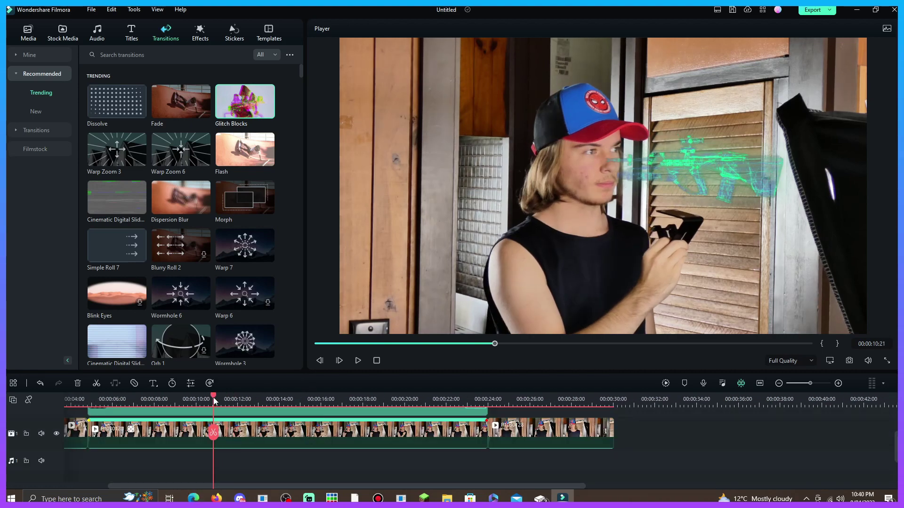
Cool the tracked middle clip's white balance, setting its temperature to -21.5 and tint to -7.2.
double_click(261, 438)
scroll(286, 435, "up", 1)
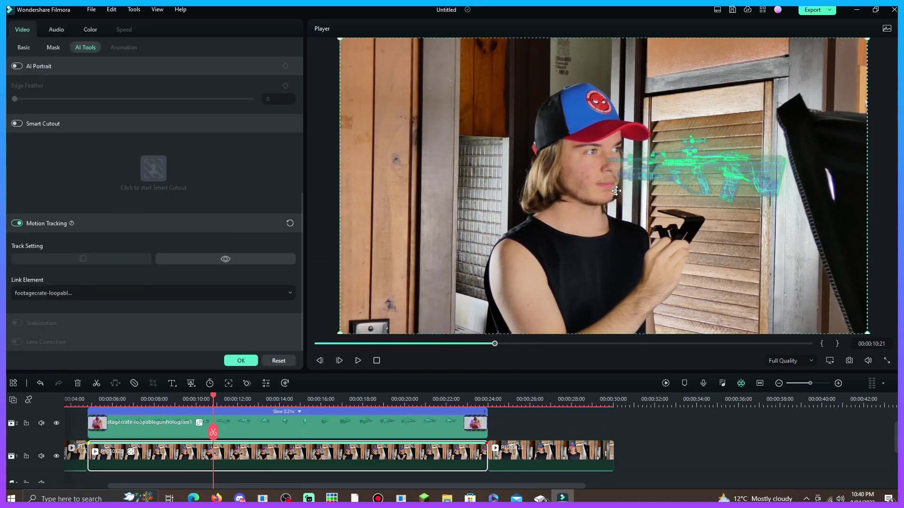
scroll(235, 436, "down", 2)
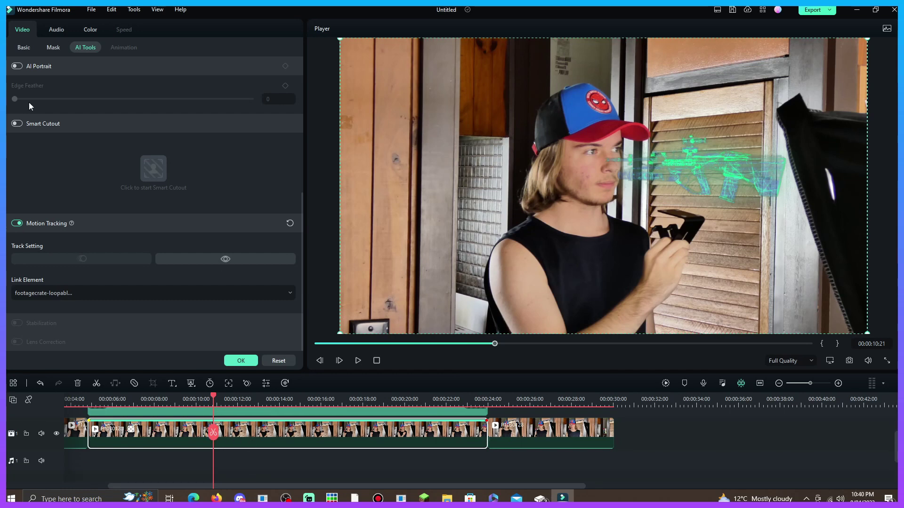
left_click(90, 30)
scroll(118, 215, "down", 1)
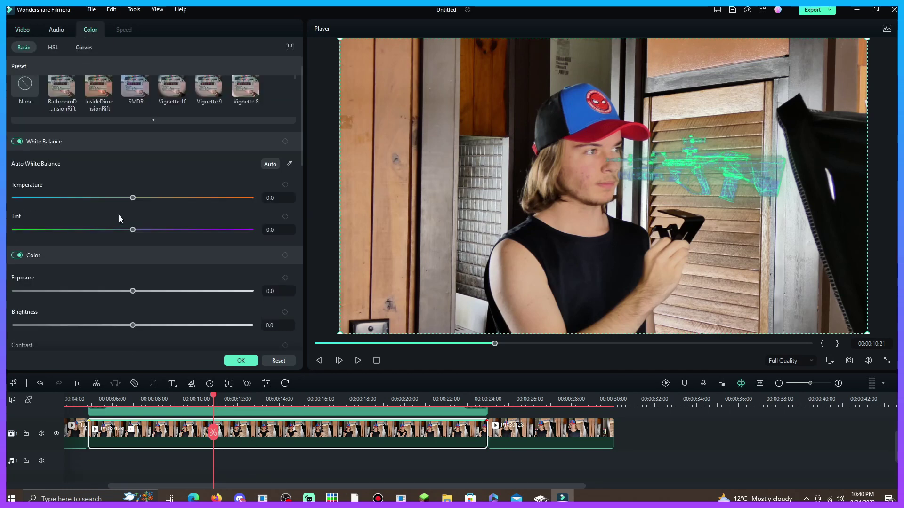
left_click_drag(133, 199, 109, 201)
left_click_drag(133, 230, 124, 231)
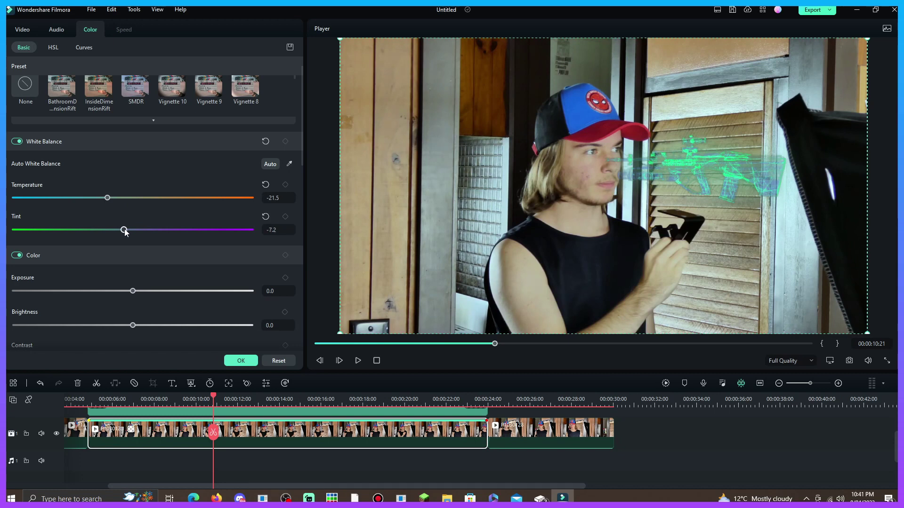
Set the tracked clip's brightness to 6.0 and compare its look with the ungraded clip that follows.
scroll(405, 415, "down", 2)
scroll(349, 440, "up", 2)
scroll(348, 440, "up", 2)
left_click_drag(133, 330, 140, 330)
left_click(507, 399)
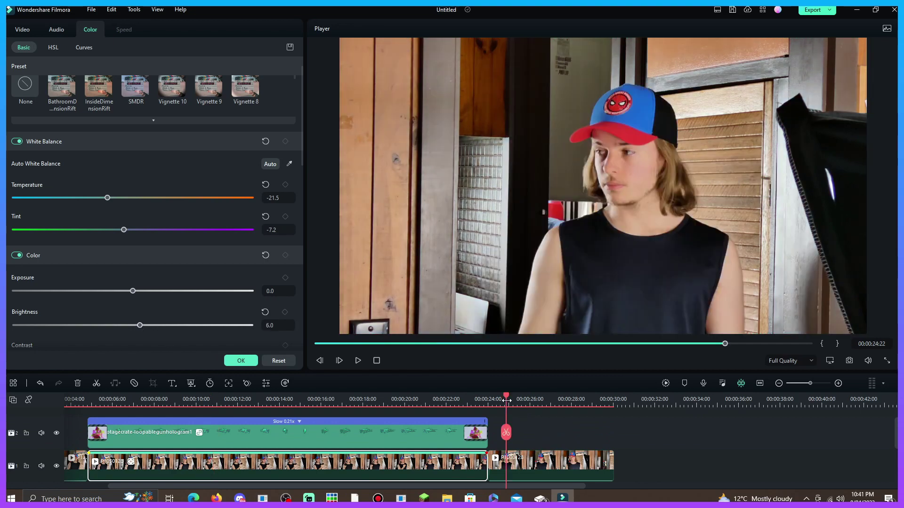
left_click(466, 400)
left_click(518, 401)
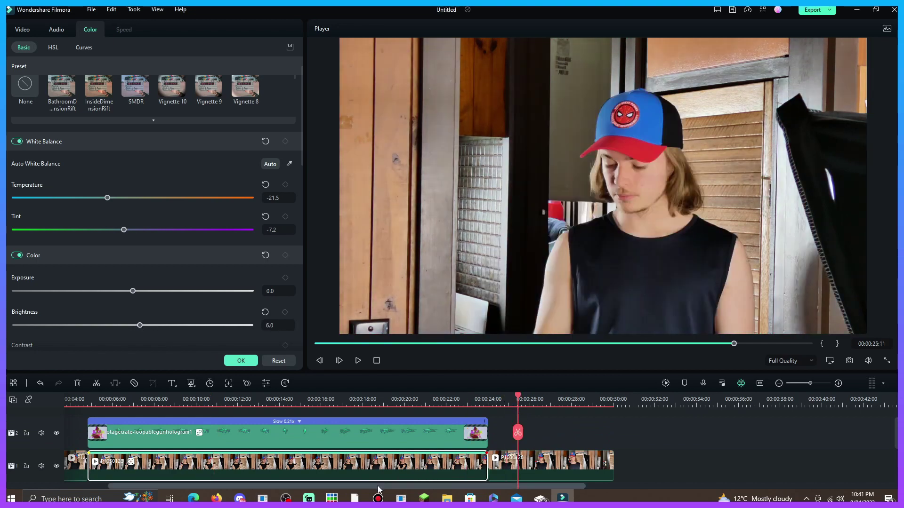
Accept the color changes and add Dissolve transitions at both cuts around the tracked middle clip.
left_click_drag(368, 490, 323, 490)
scroll(236, 447, "down", 2)
left_click(135, 399)
left_click(241, 360)
left_click_drag(112, 111, 161, 449)
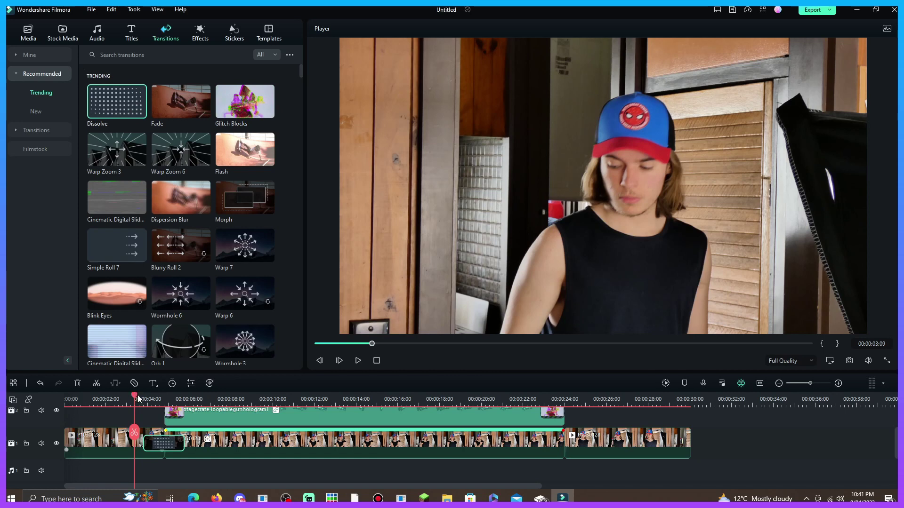
left_click_drag(139, 400, 230, 412)
left_click_drag(118, 100, 593, 430)
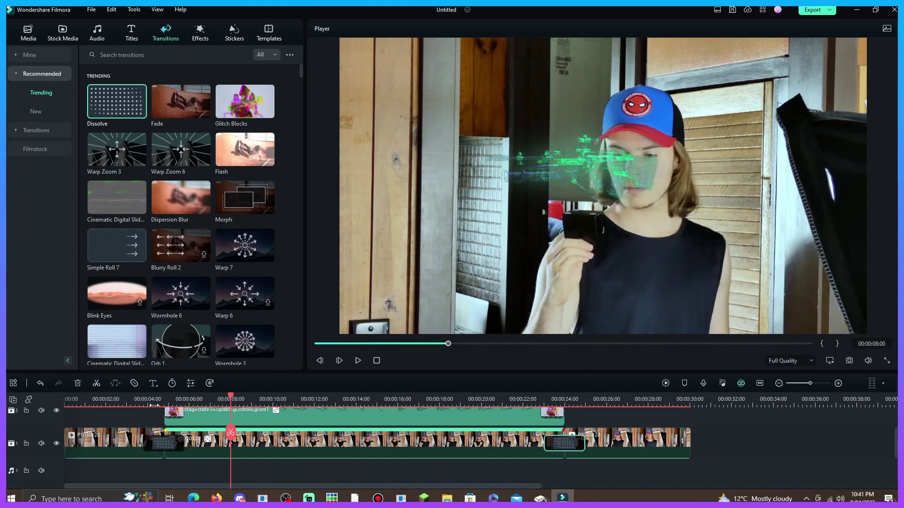
Play the video from just before the first Dissolve into the hologram section to check the blend.
left_click(142, 399)
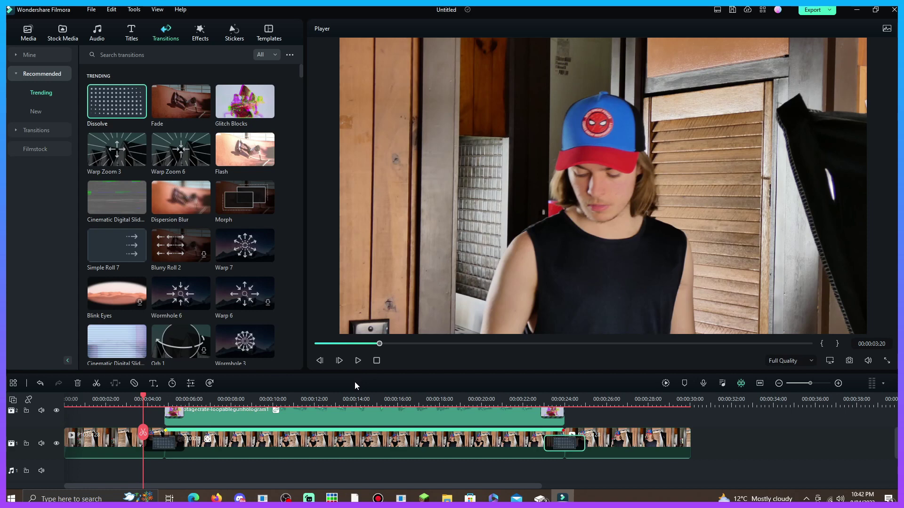
scroll(349, 434, "up", 1)
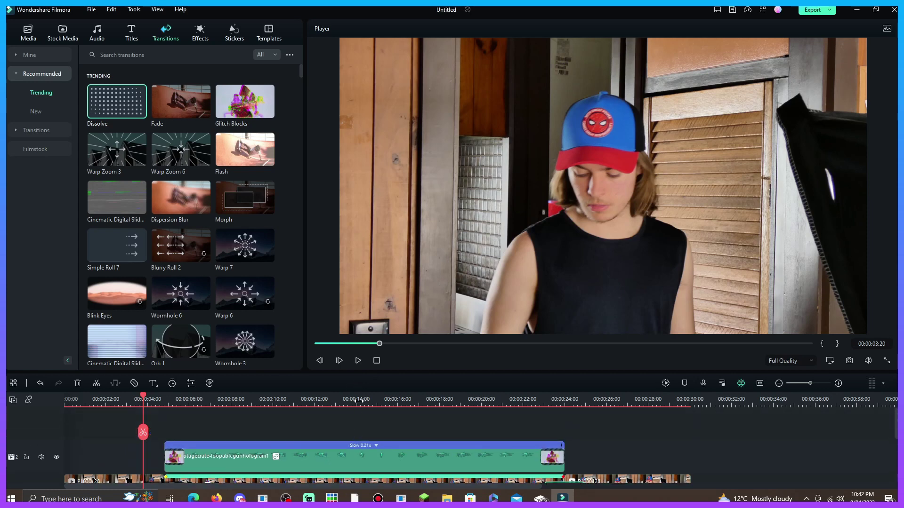
scroll(355, 400, "down", 1)
scroll(145, 398, "down", 4)
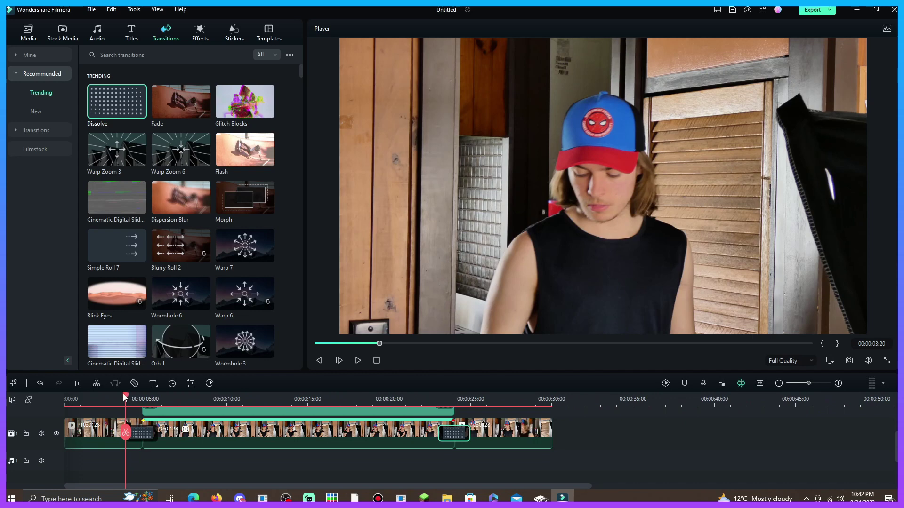
left_click(123, 393)
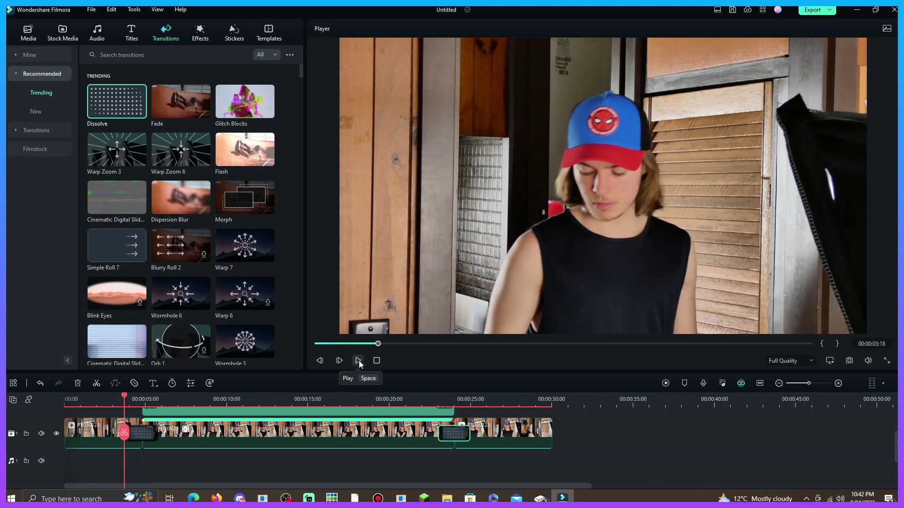
left_click(359, 361)
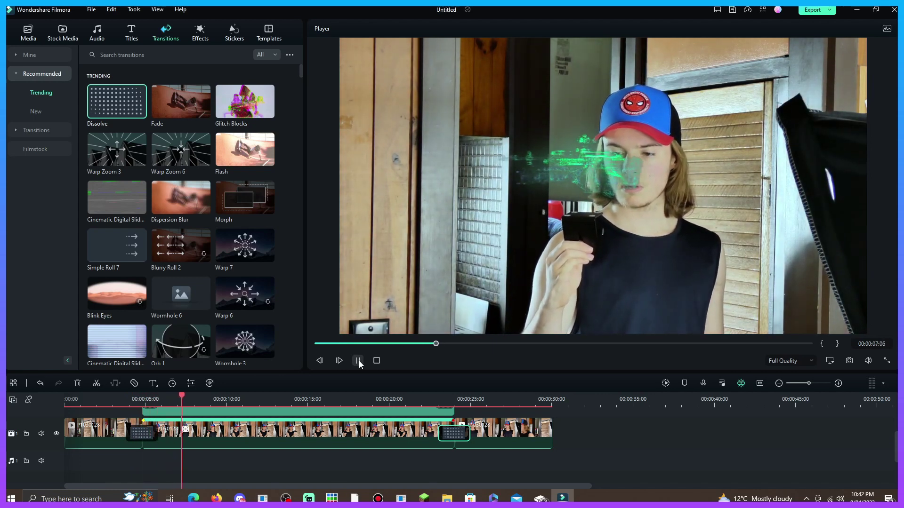
left_click(359, 361)
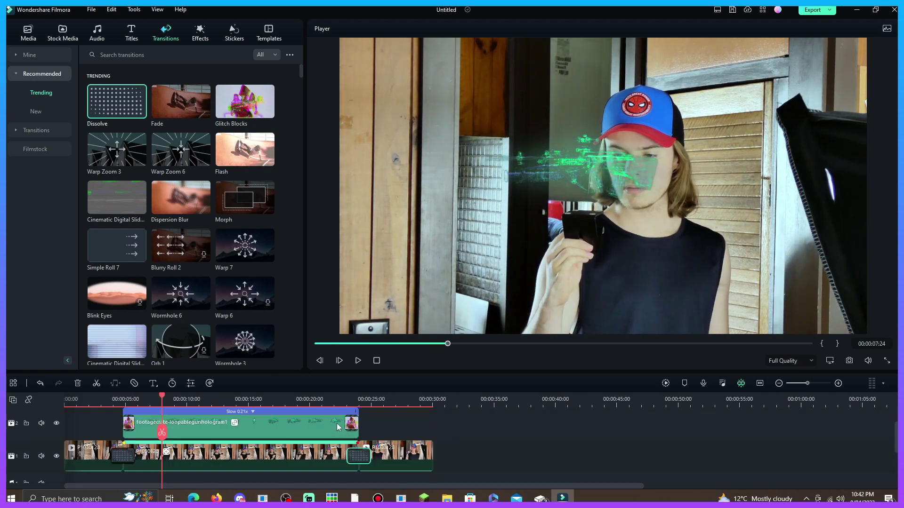
Add the Cool Film filter and the Cinema 21:9 overlay across the full length of the video.
left_click(196, 38)
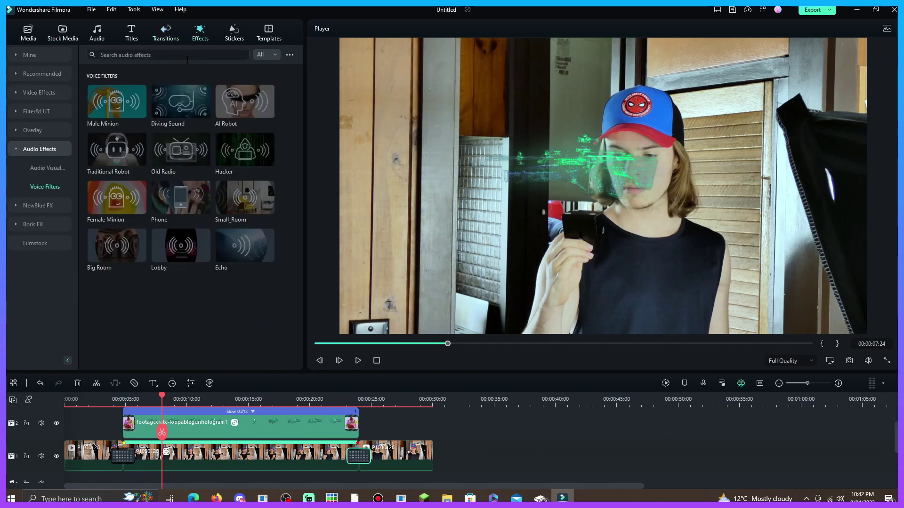
left_click(46, 111)
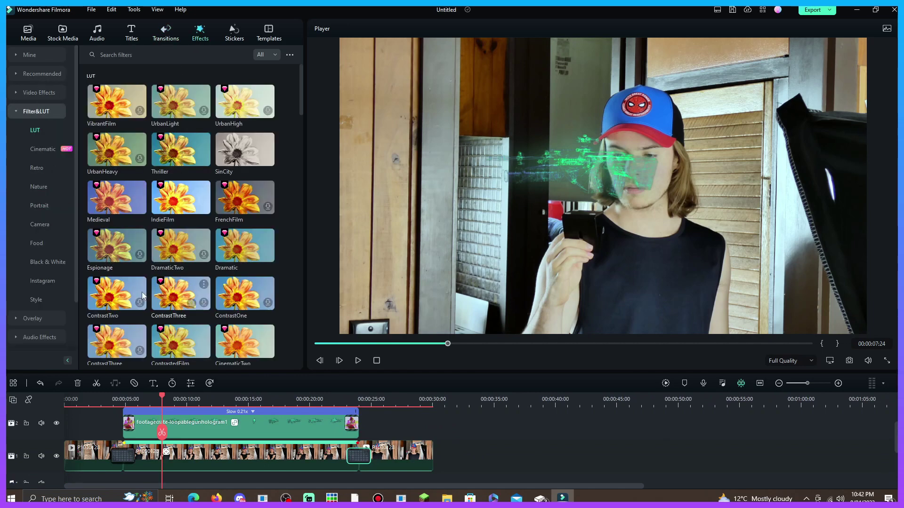
scroll(243, 285, "down", 10)
scroll(235, 281, "down", 10)
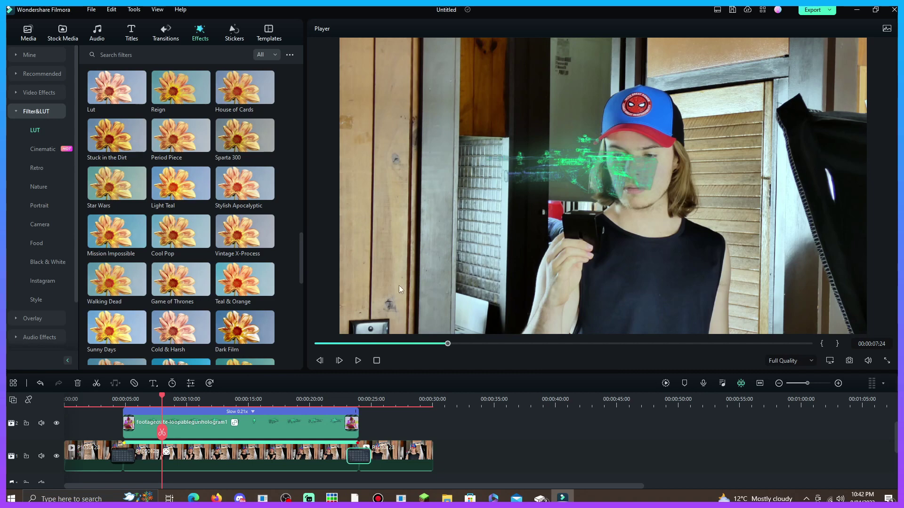
scroll(287, 437, "up", 2)
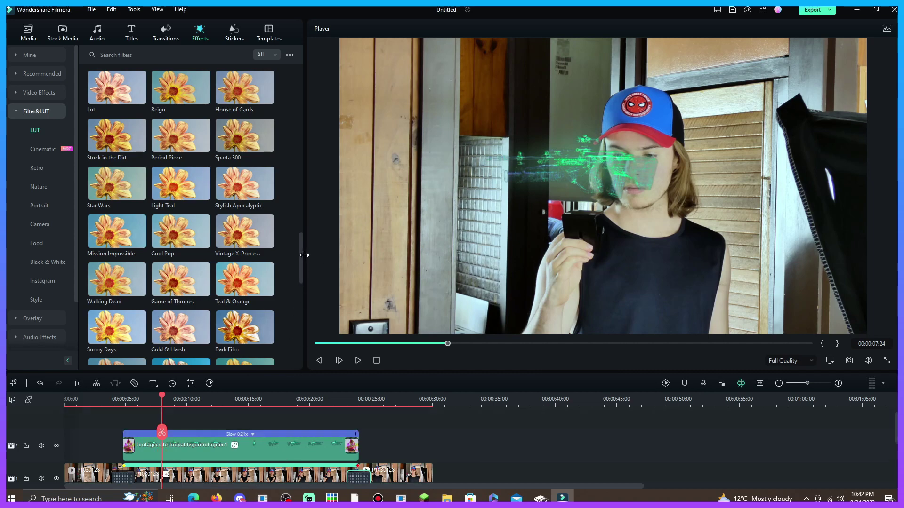
scroll(301, 261, "down", 2)
left_click_drag(181, 273, 167, 331)
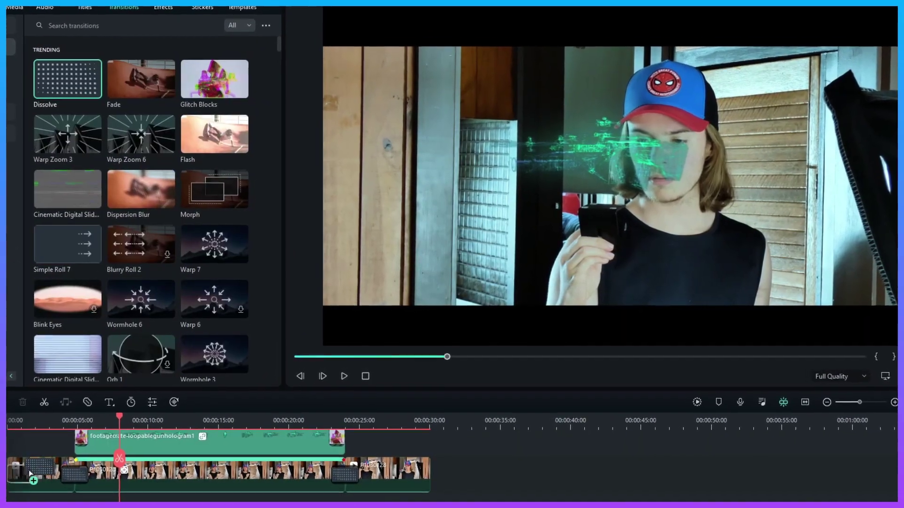
Add a Dissolve to the very start and very end of the footage and scrub through both fades.
left_click_drag(29, 473, 31, 472)
scroll(374, 437, "up", 3)
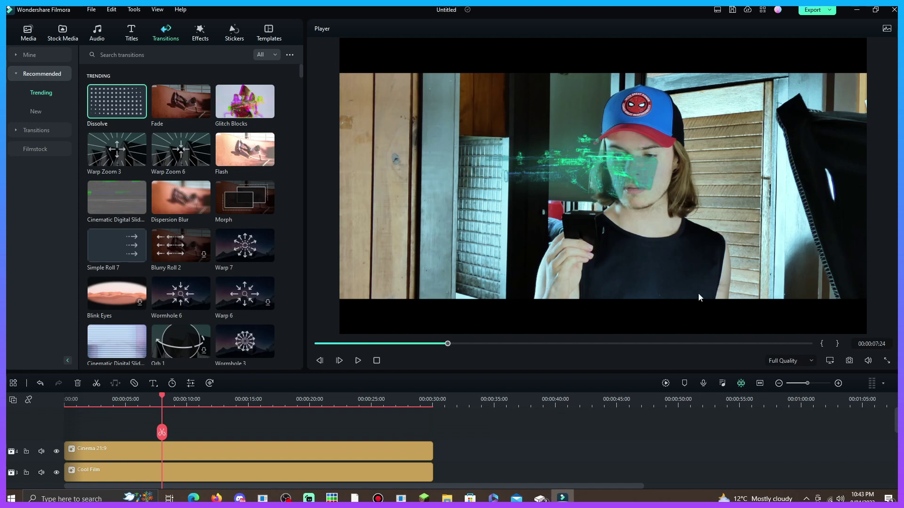
scroll(193, 440, "down", 3)
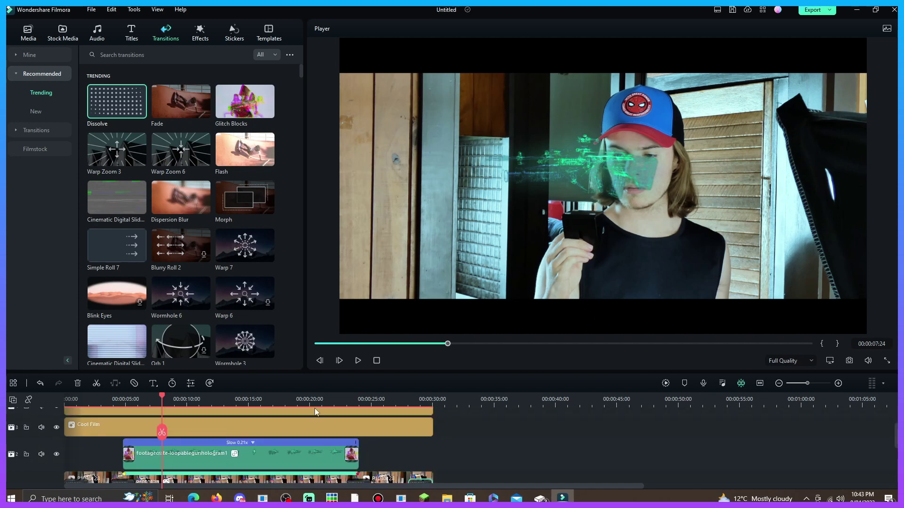
left_click(319, 344)
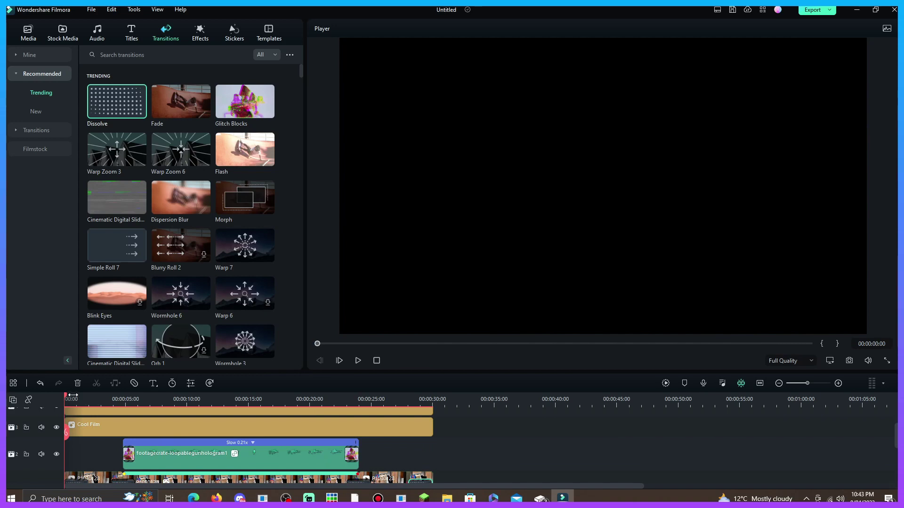
left_click_drag(66, 399, 91, 399)
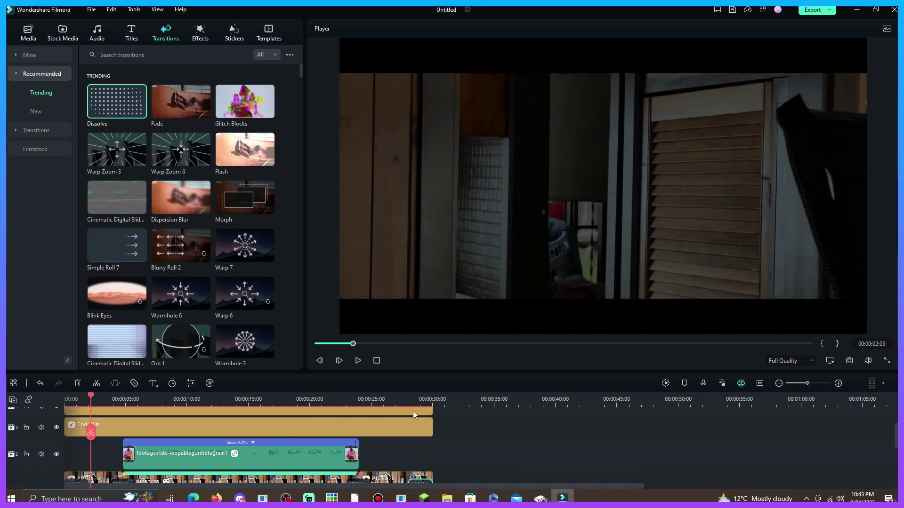
left_click_drag(408, 395, 420, 396)
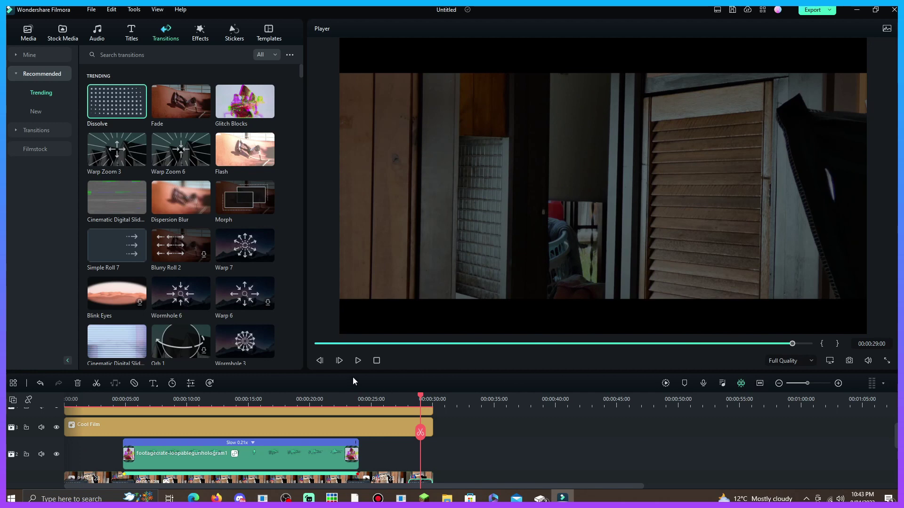
scroll(386, 393, "down", 2)
left_click_drag(421, 396, 258, 388)
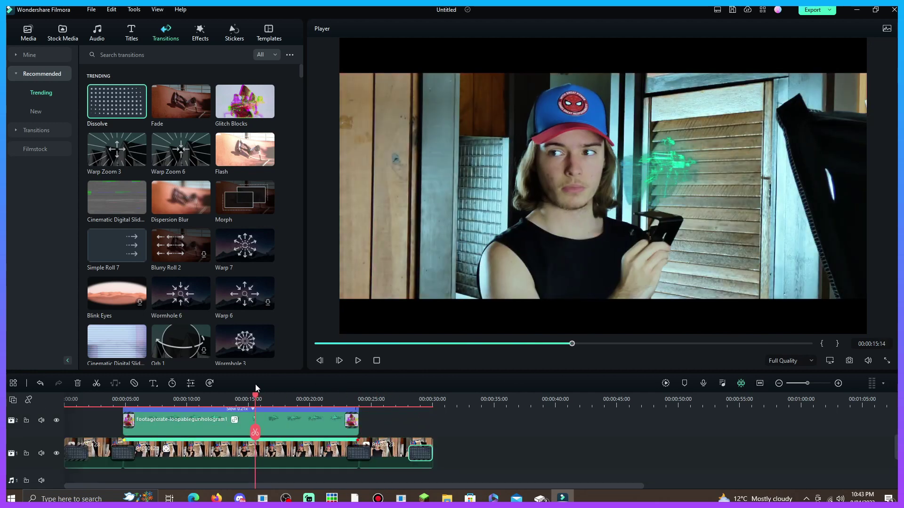
Place the glitch sound effect under the hologram's entrance and a second copy under its exit.
left_click(28, 33)
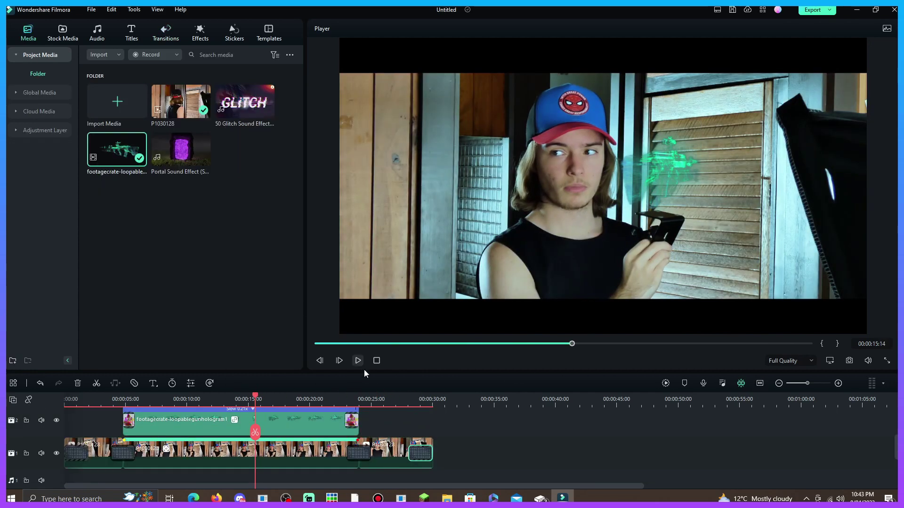
scroll(364, 439, "down", 3)
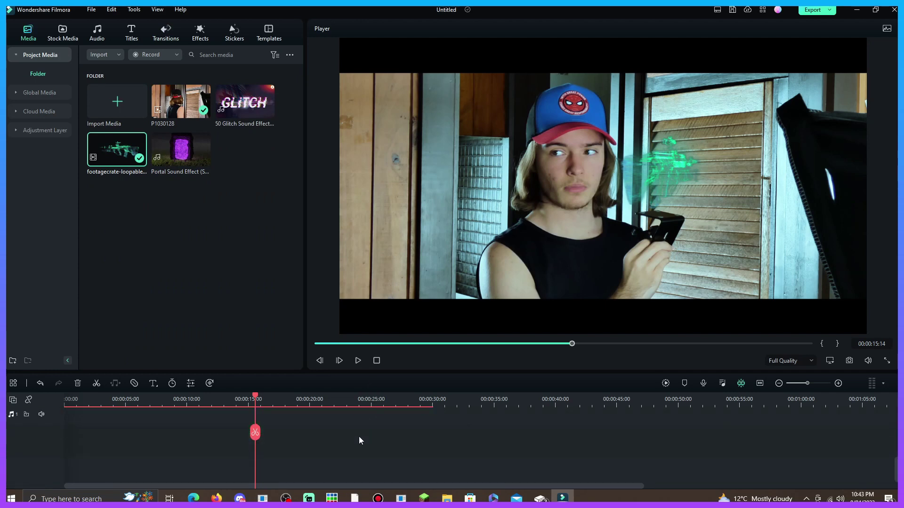
scroll(359, 438, "up", 2)
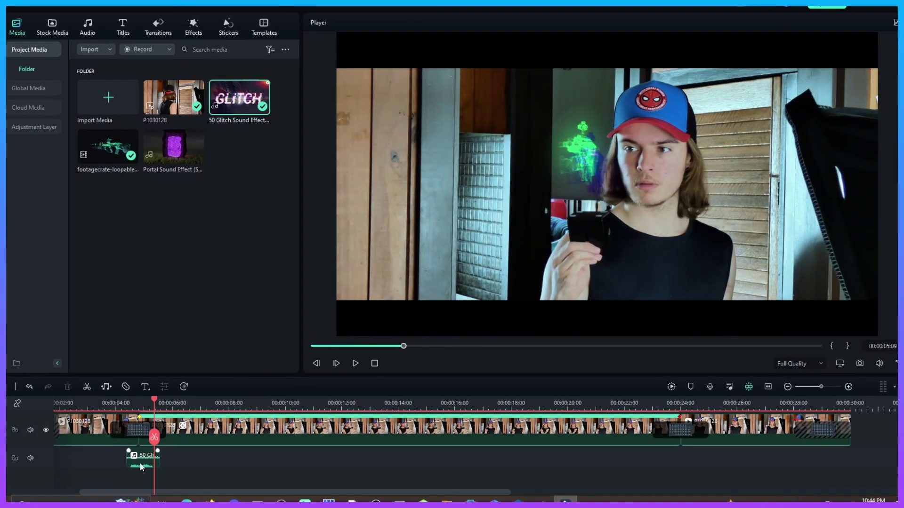
left_click_drag(151, 458, 663, 461)
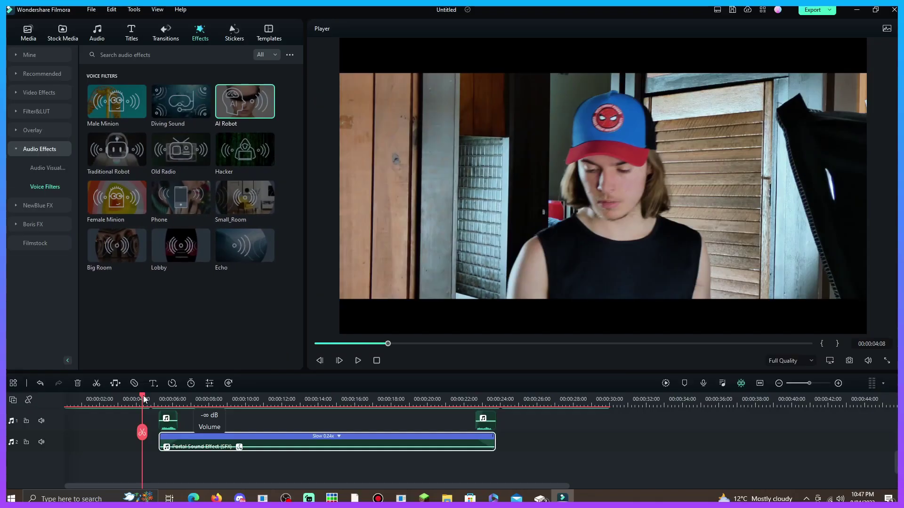
scroll(371, 420, "up", 3)
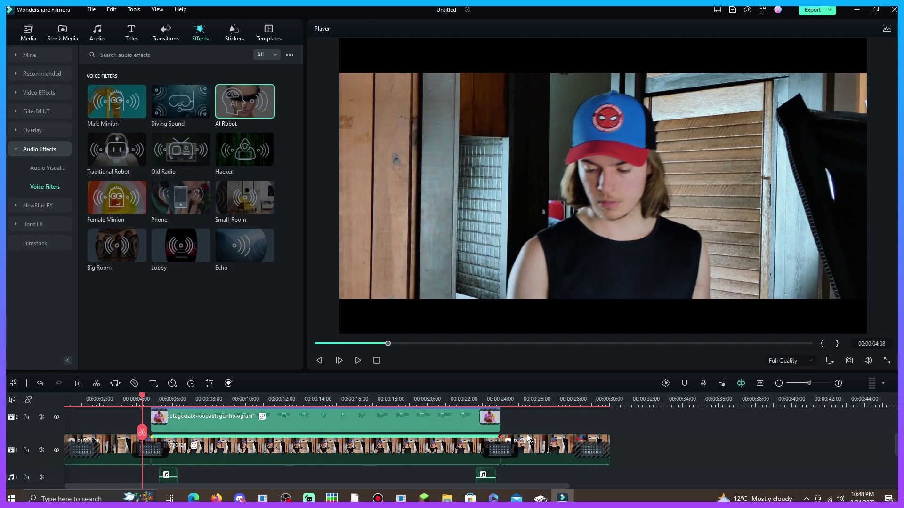
scroll(526, 439, "down", 3)
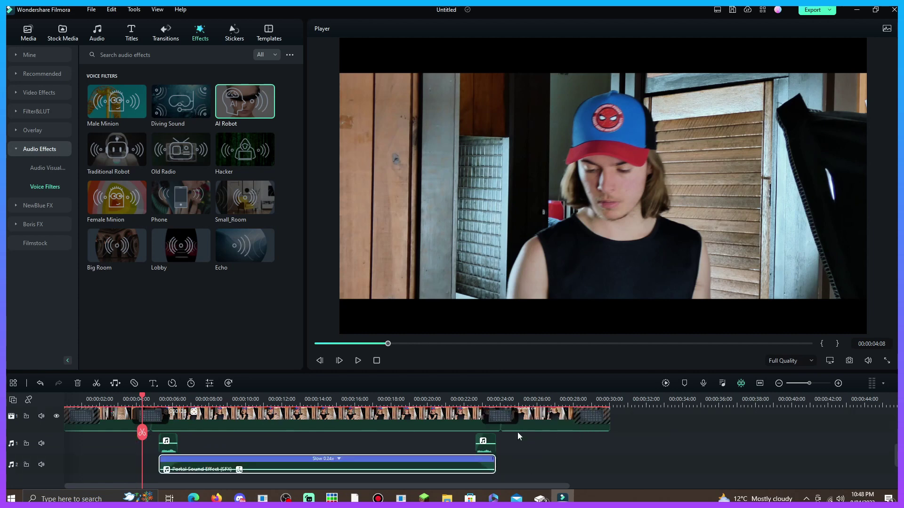